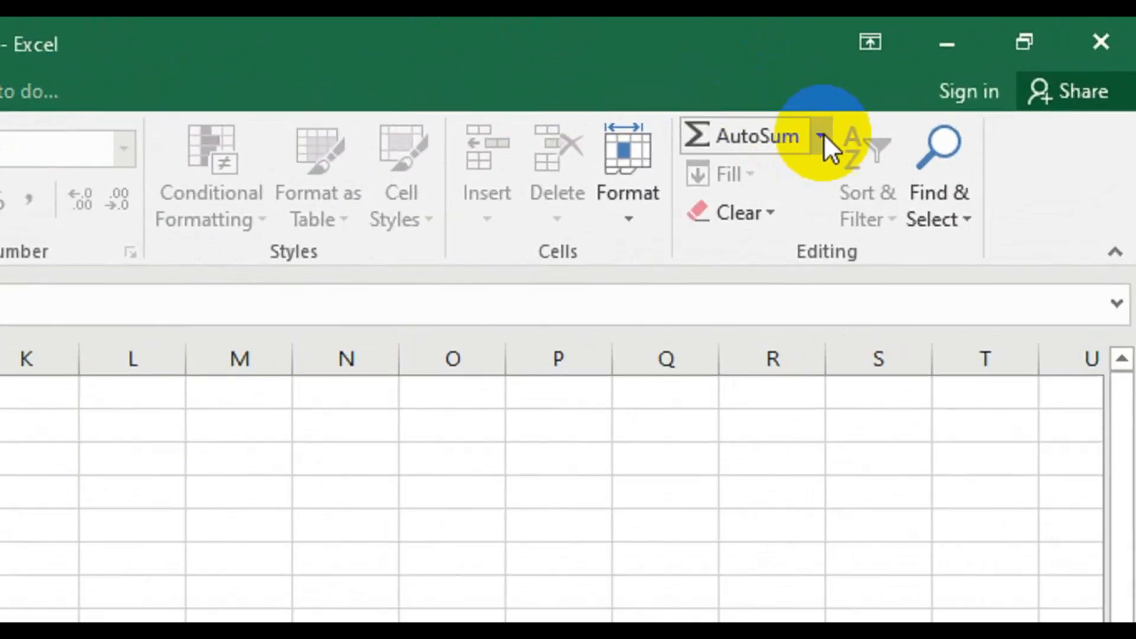
# Enter the numbers 5676, 667, 345, 7868 and 345 down column A in cells A1 to A5
pyautogui.click(823, 137)
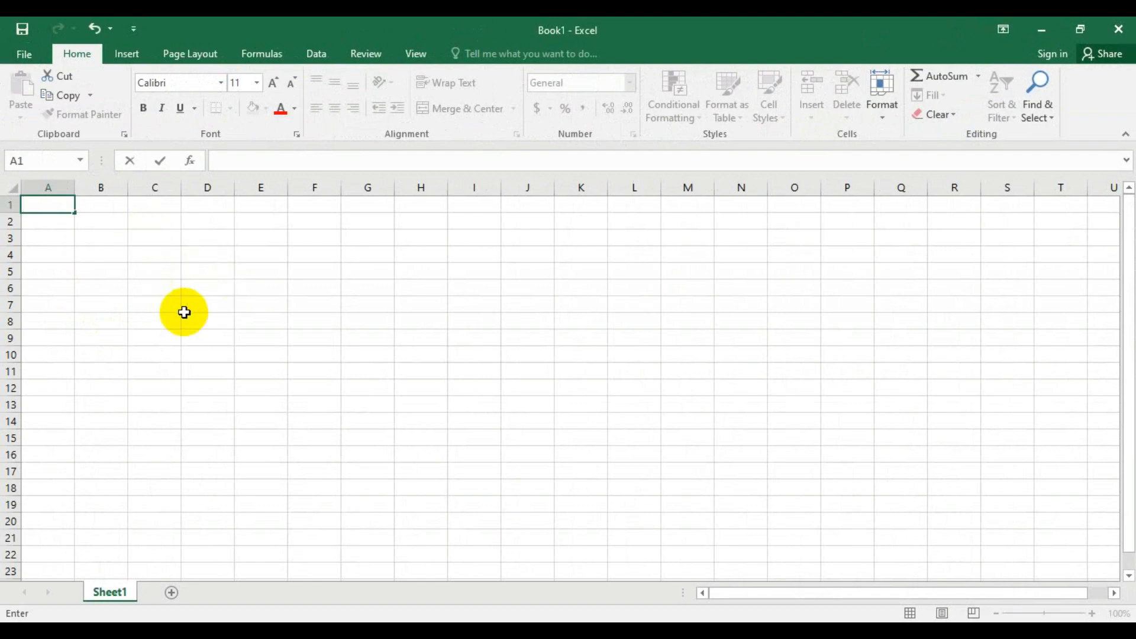
pyautogui.press('Return')
pyautogui.write('667')
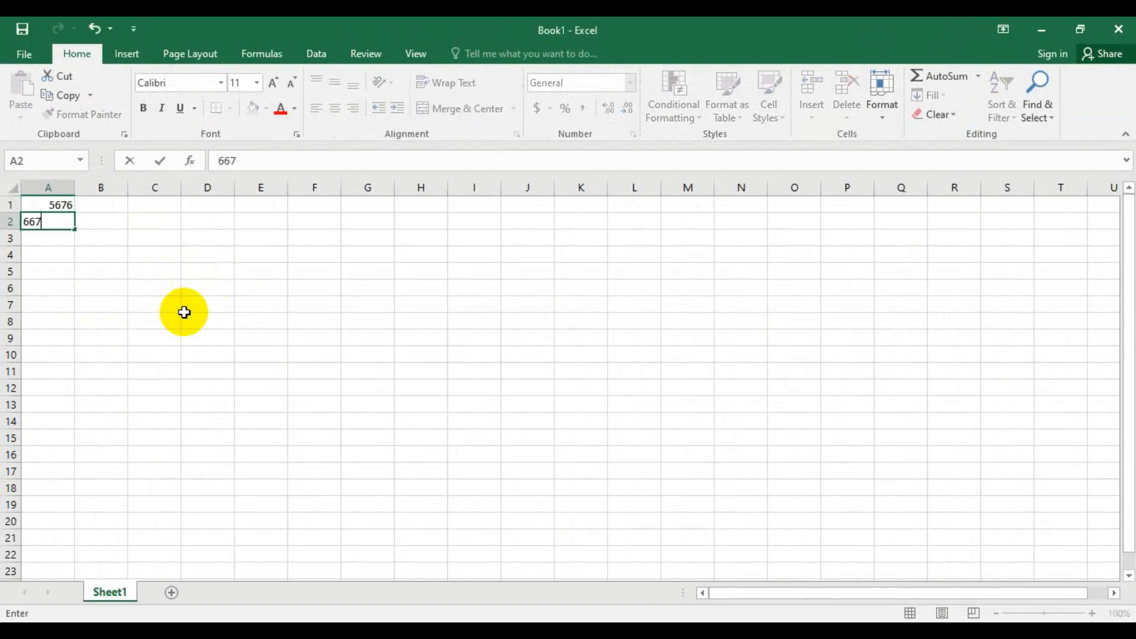
pyautogui.press('Return')
pyautogui.write('345')
pyautogui.press('Return')
pyautogui.write('78')
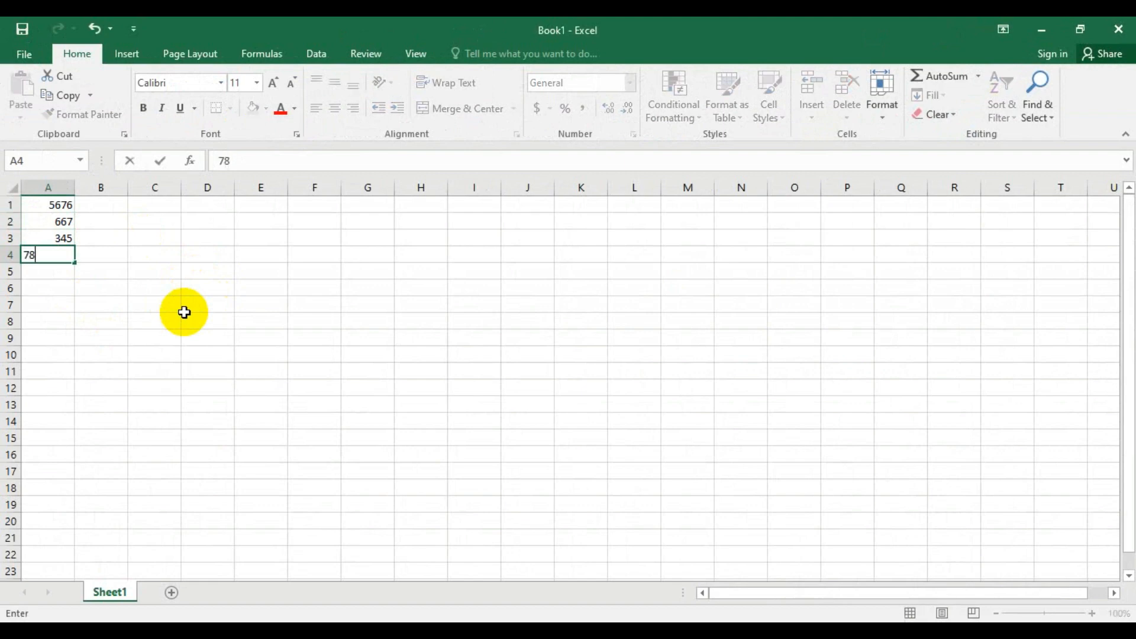
pyautogui.write('68')
pyautogui.press('Return')
pyautogui.write('345')
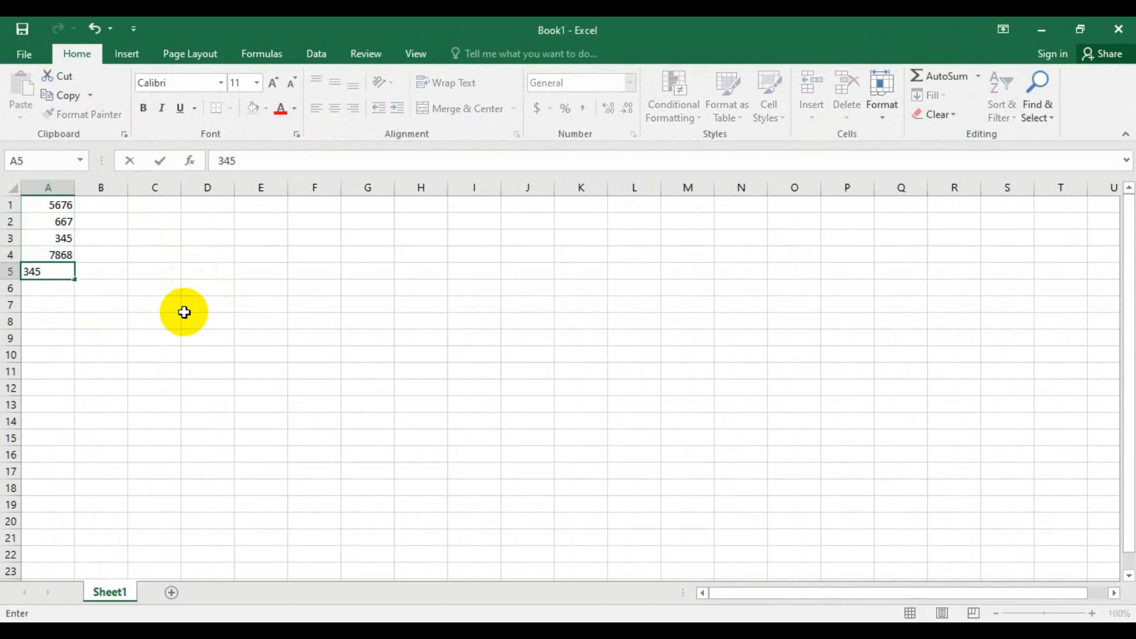
# Insert the Sum of A1:A4 in cell A5, and start another Sum in A6
pyautogui.click(935, 84)
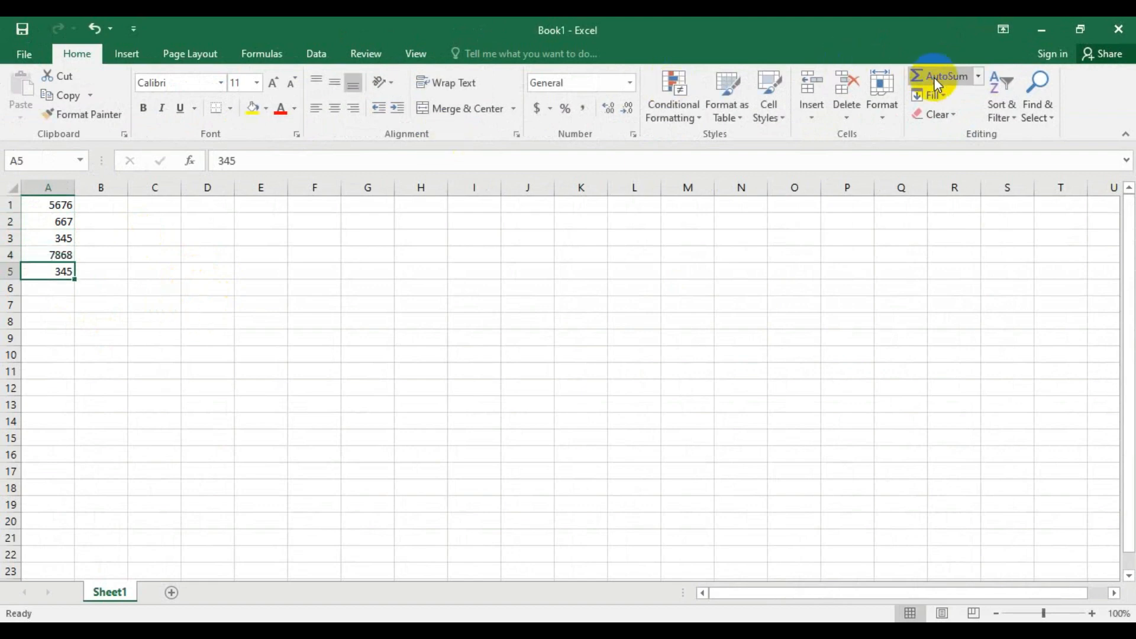
pyautogui.click(978, 76)
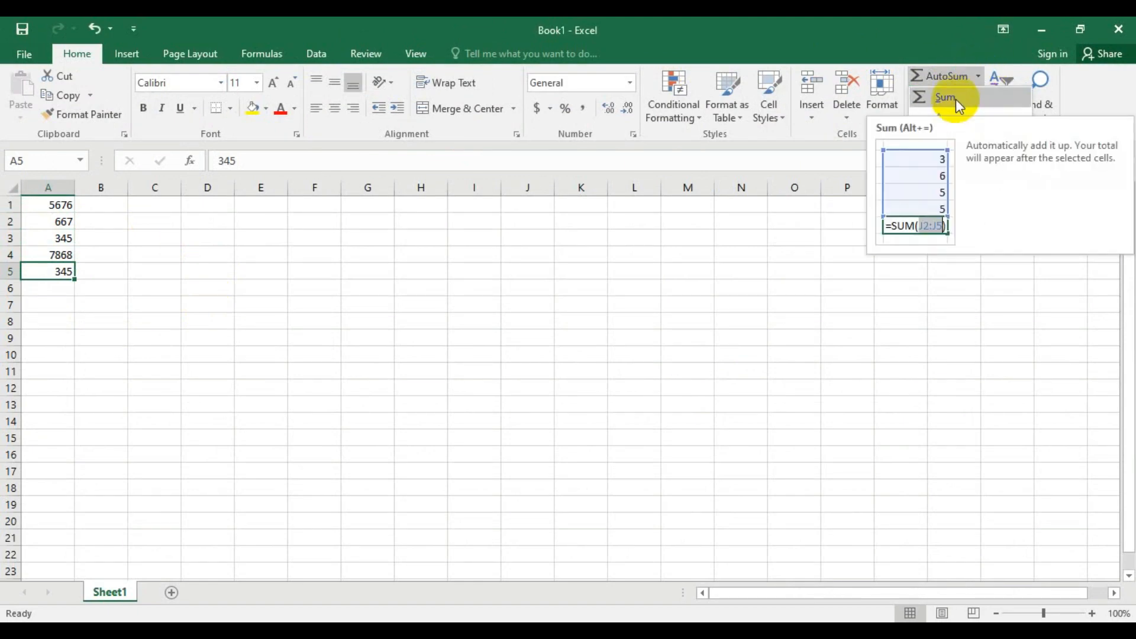
pyautogui.click(956, 98)
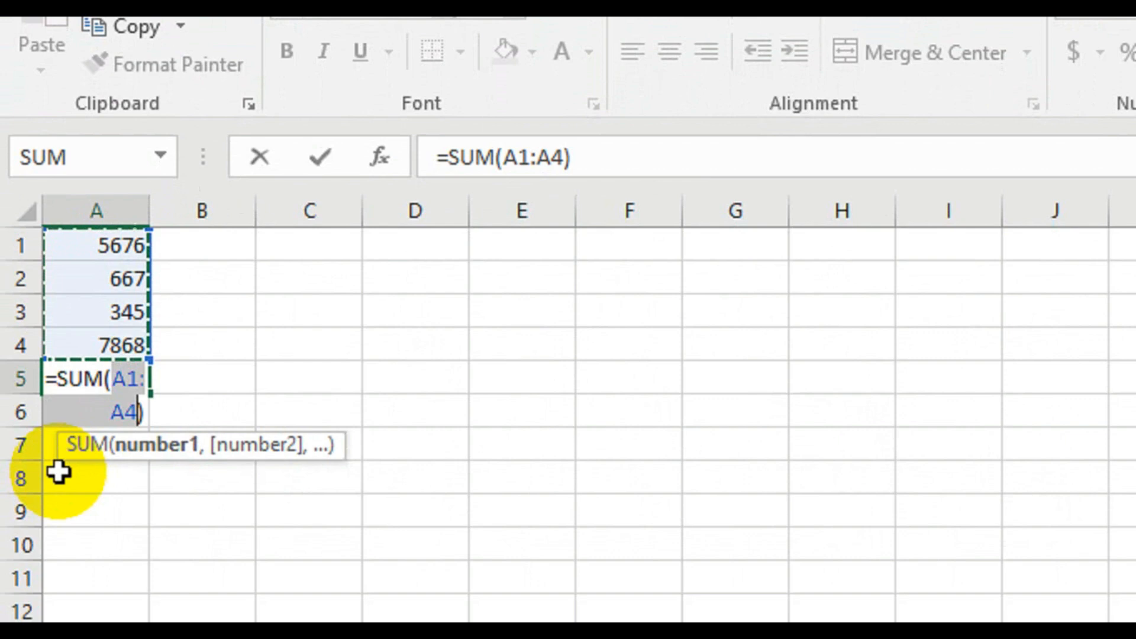
pyautogui.press('Return')
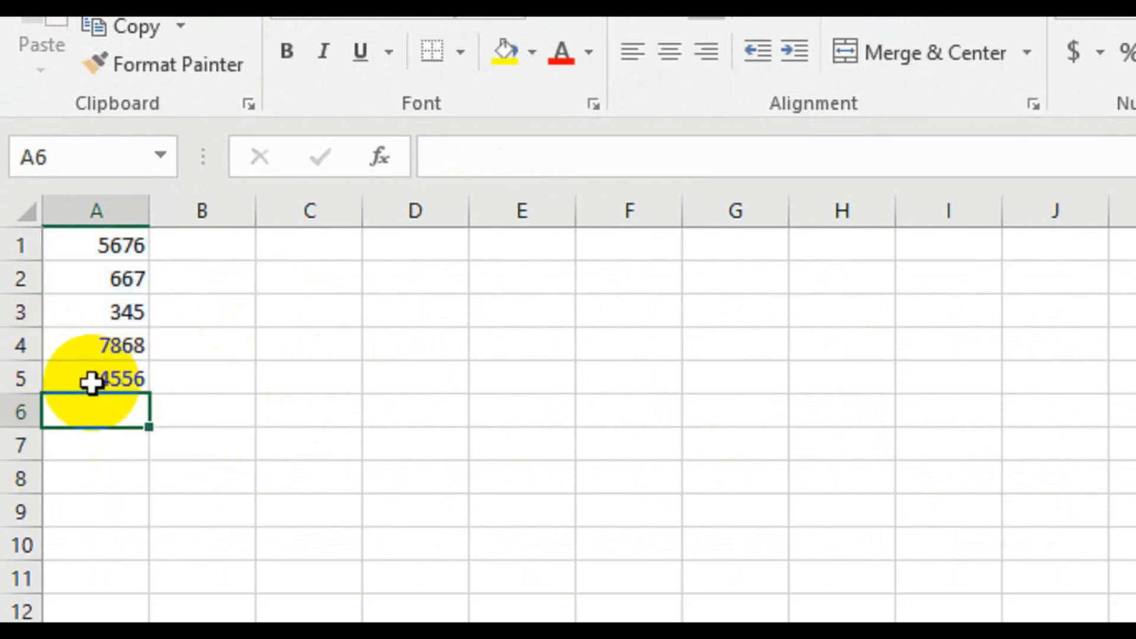
pyautogui.hotkey('alt', '=')
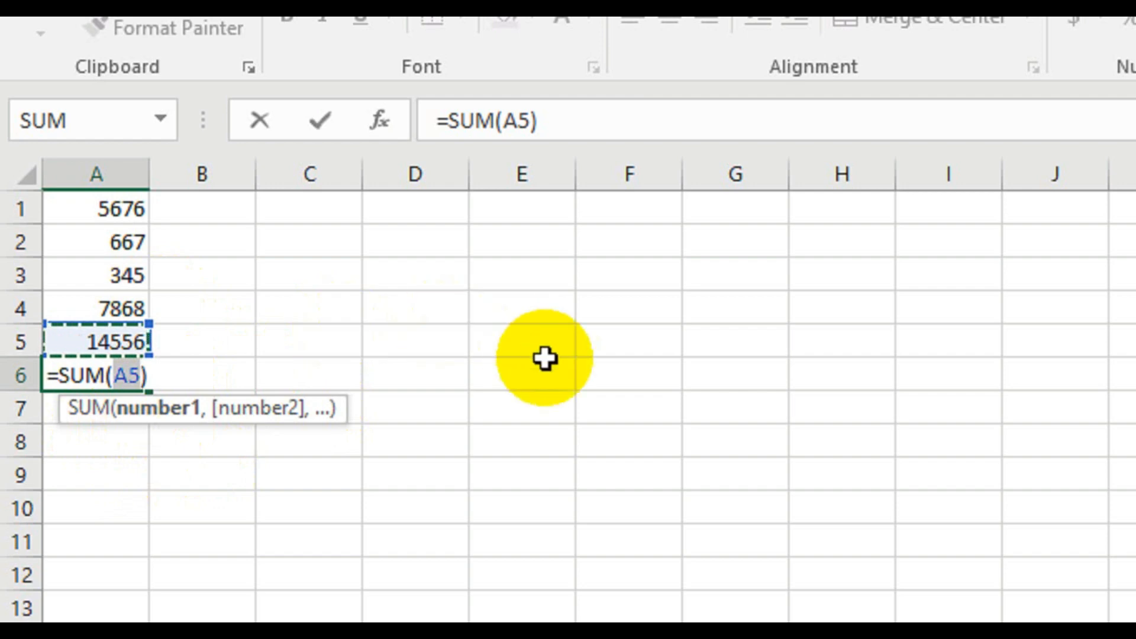
# Insert the Average of A1:A4 in cell A5
pyautogui.click(1002, 109)
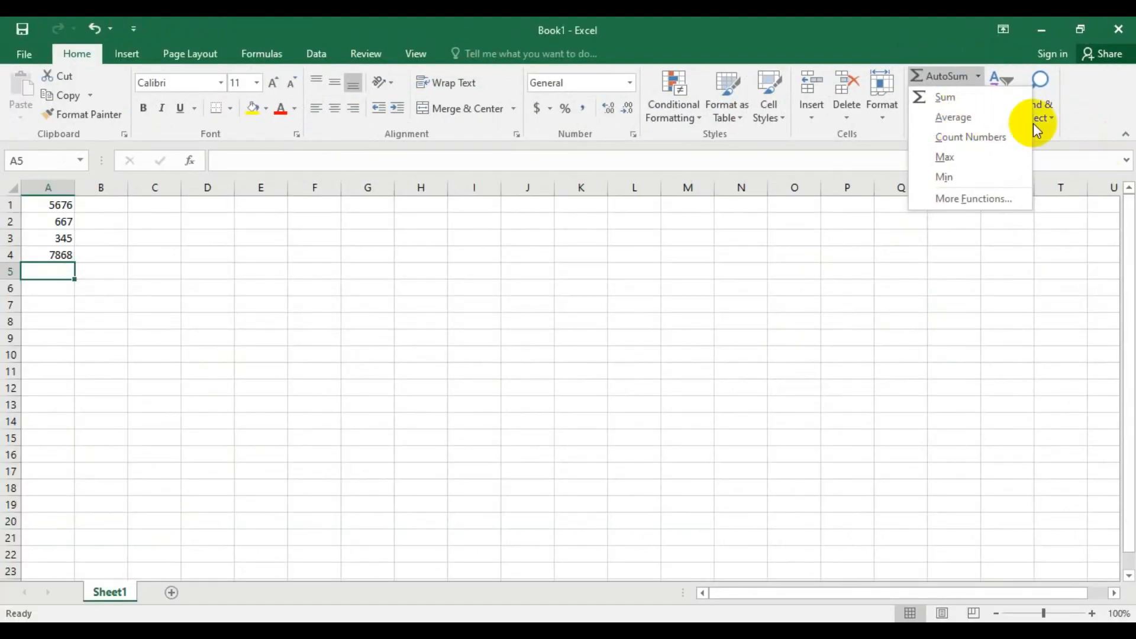
pyautogui.click(947, 117)
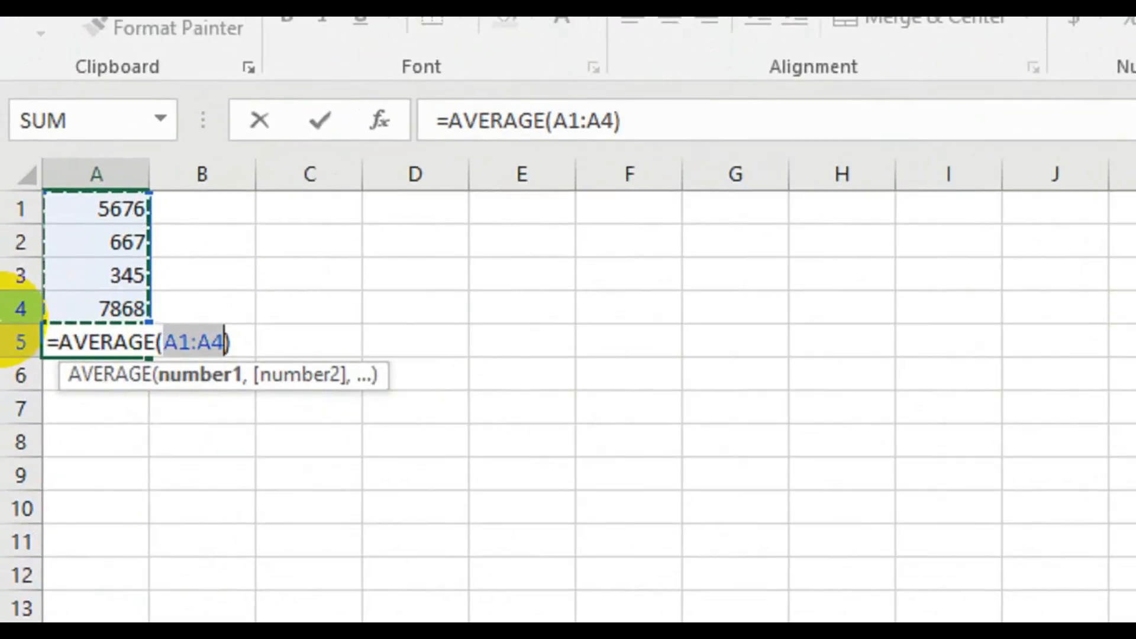
pyautogui.press('Return')
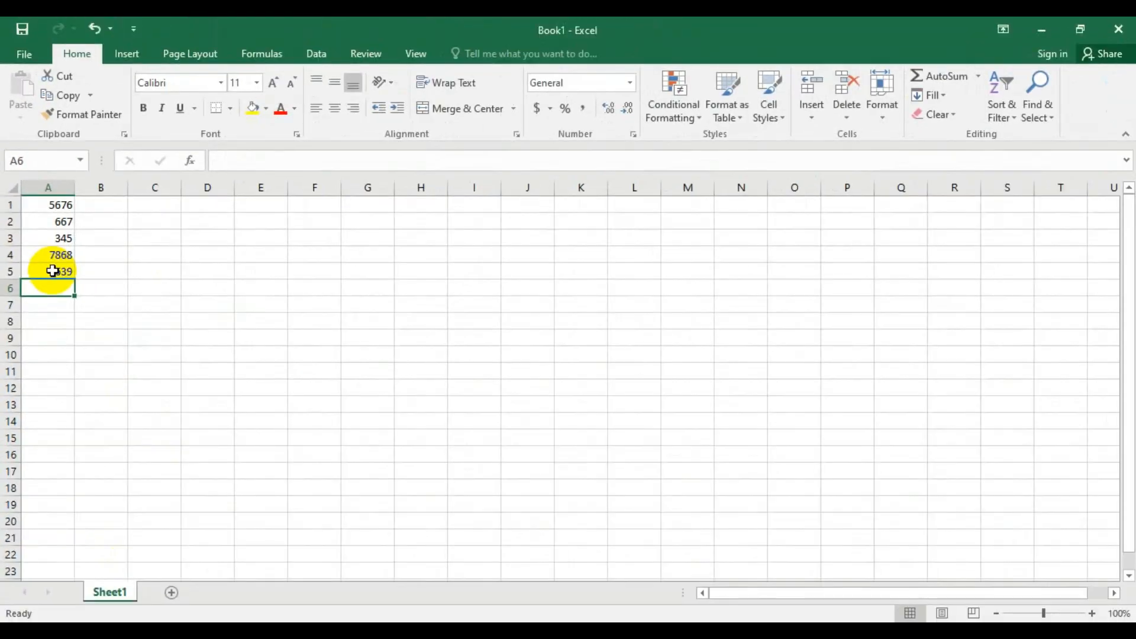
# Insert a Count Numbers formula for A1:A5 in cell A6
pyautogui.click(978, 75)
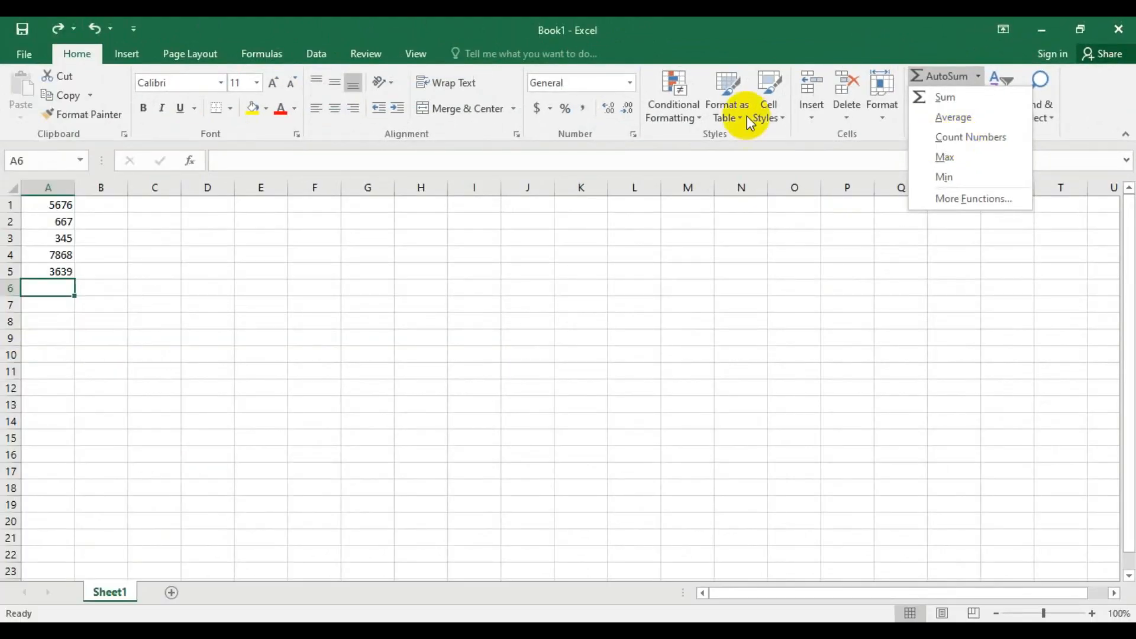
pyautogui.click(1001, 136)
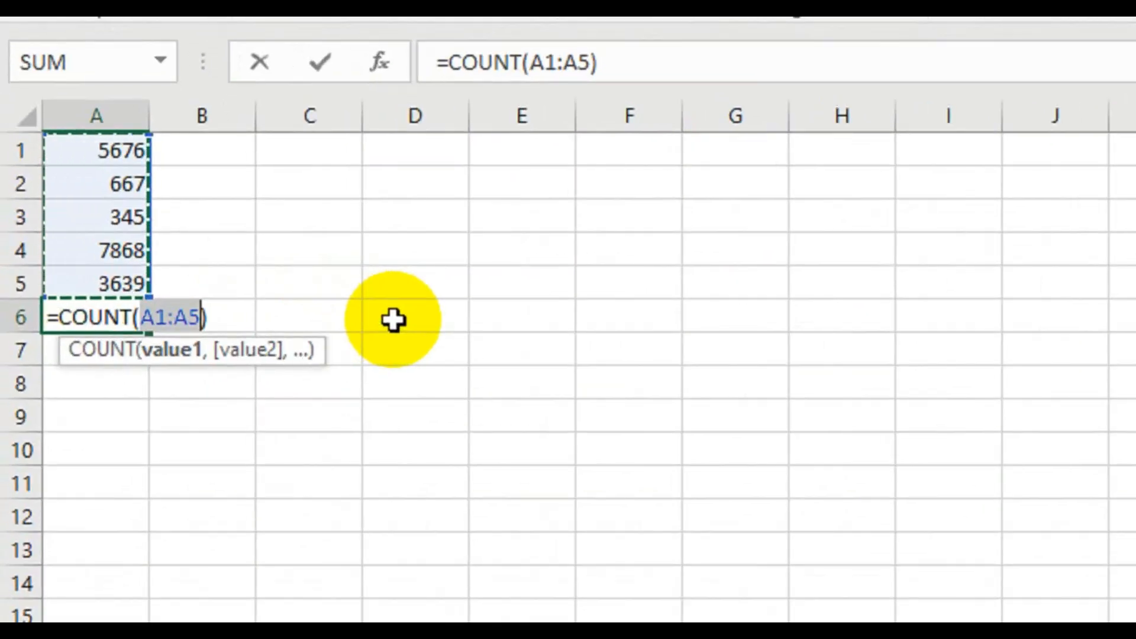
pyautogui.press('Return')
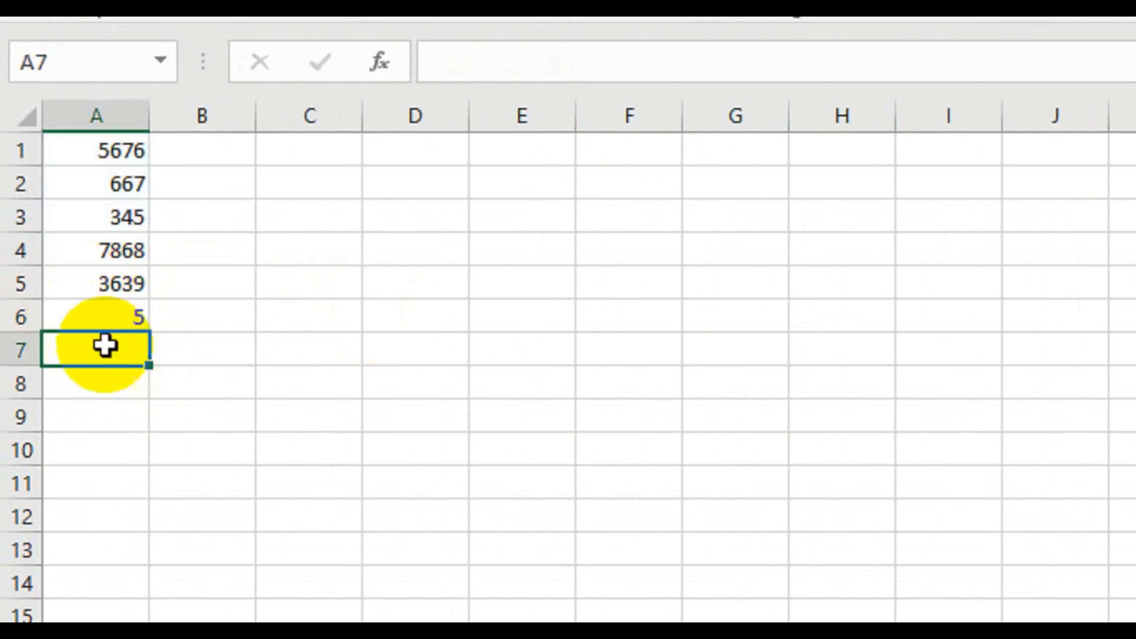
# Replace the count in cell A6 with the Max of A1:A5
pyautogui.click(142, 323)
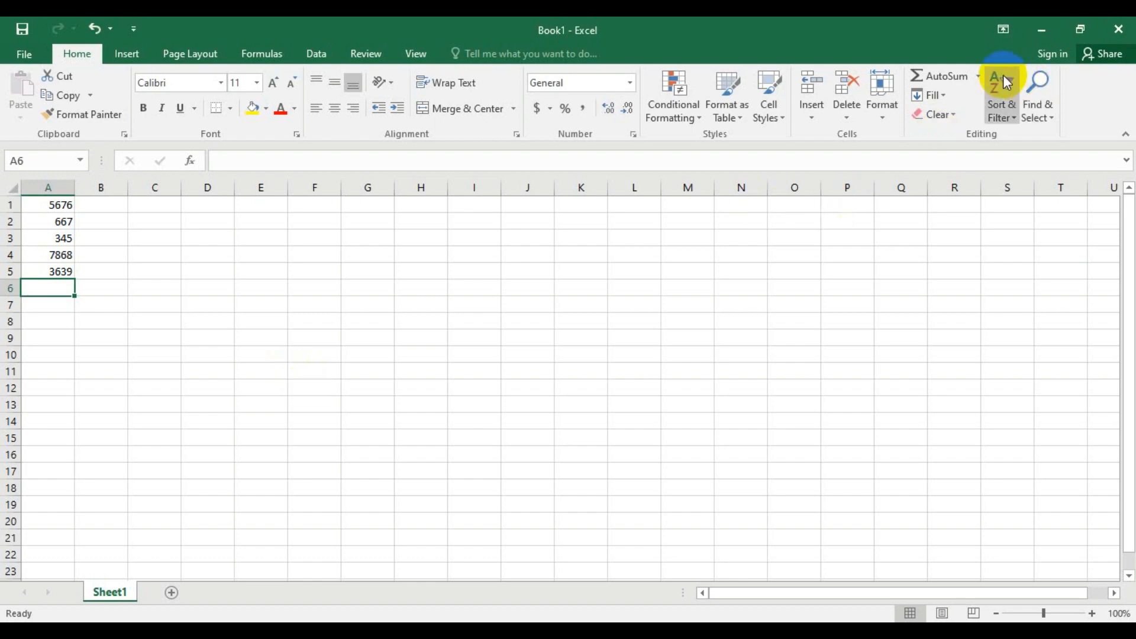
pyautogui.click(980, 75)
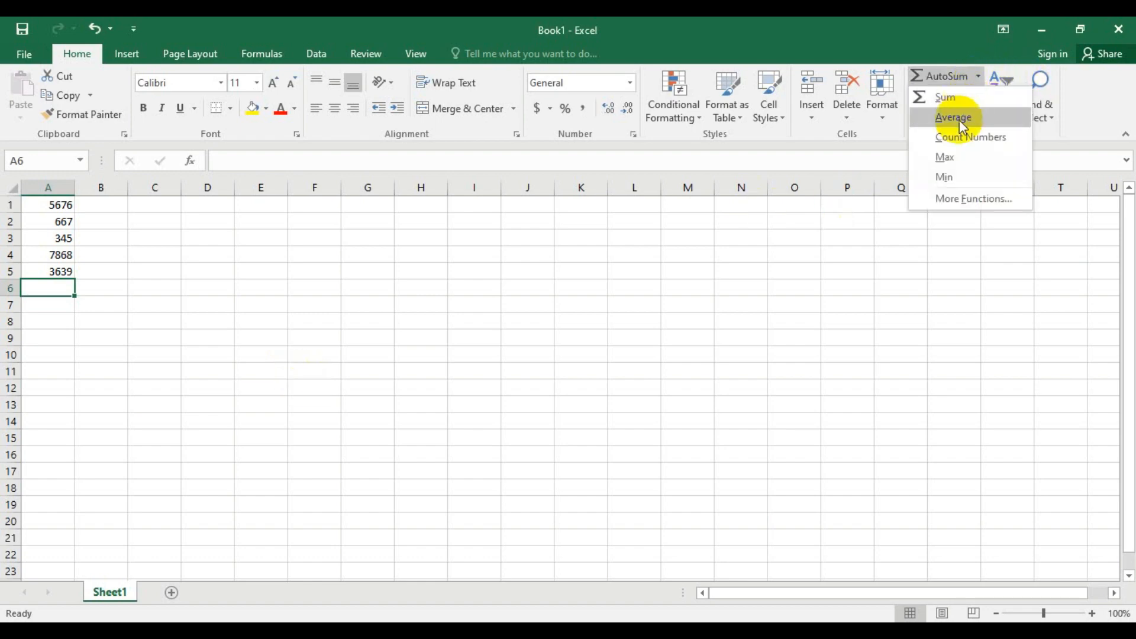
pyautogui.click(945, 157)
pyautogui.click(978, 76)
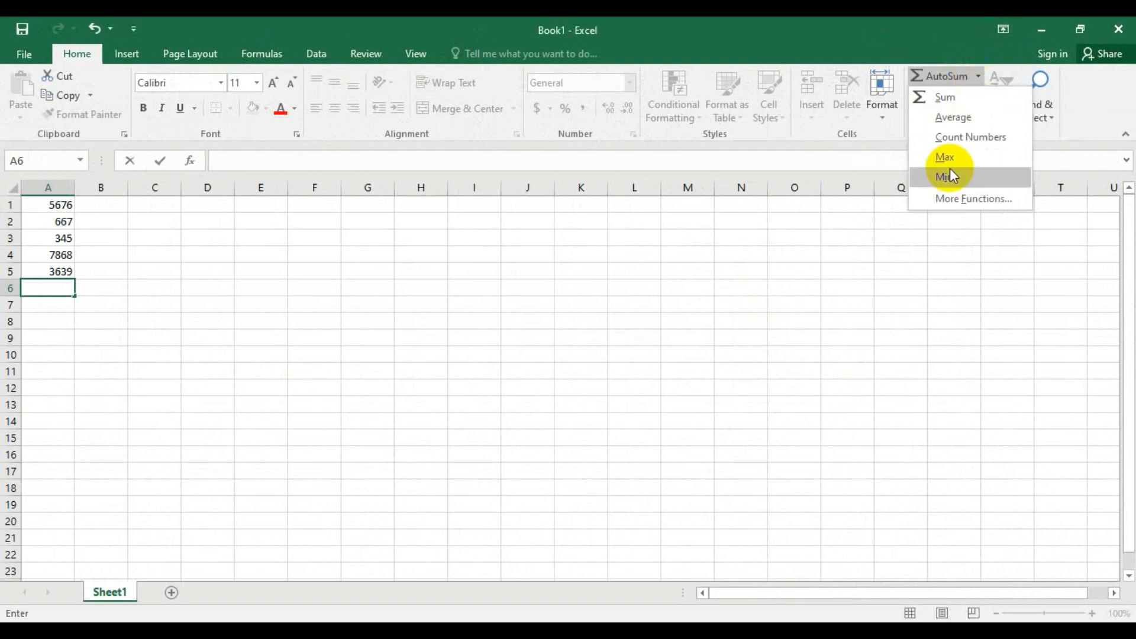
pyautogui.press('Escape')
pyautogui.press('Escape')
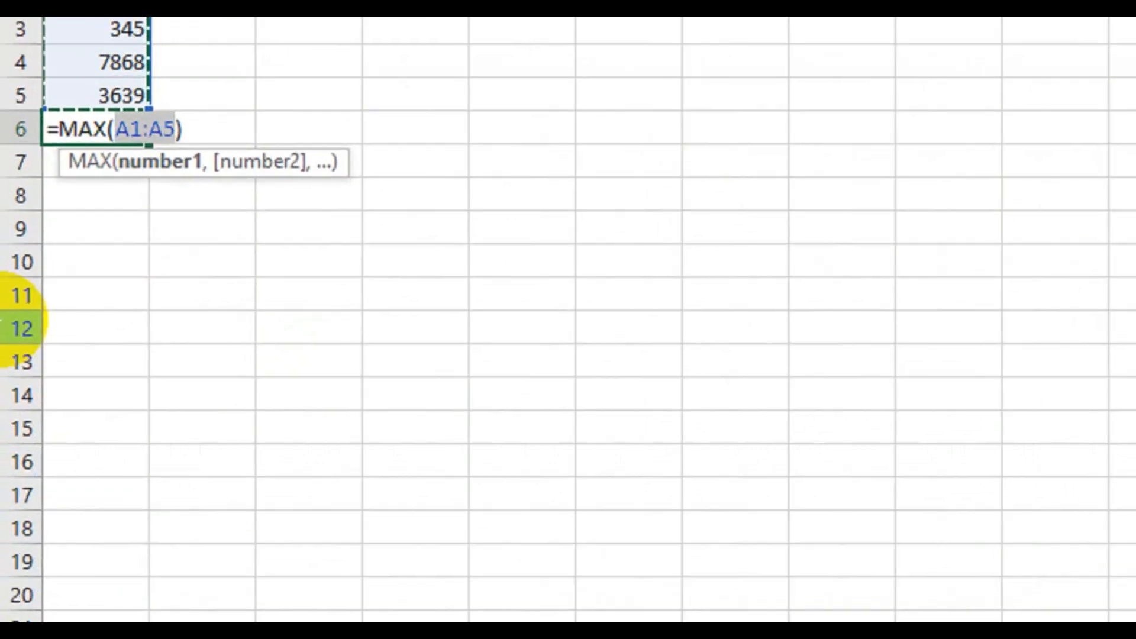
pyautogui.press('Return')
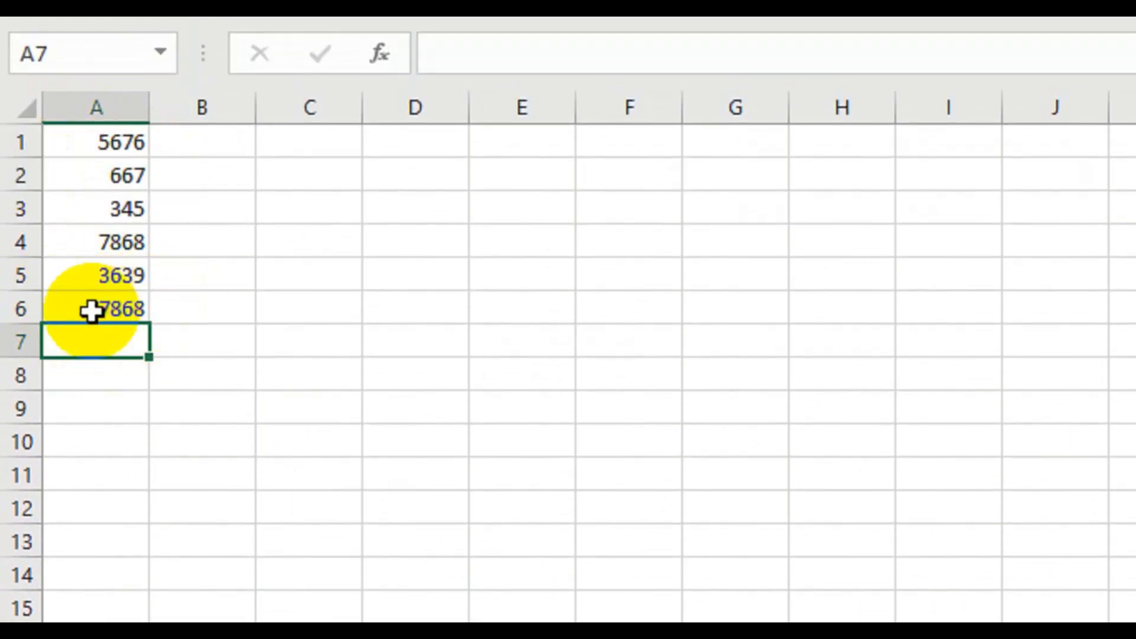
# Clear cell A6 and insert the Min of the numbers above it
pyautogui.press('Up')
pyautogui.press('BackSpace')
pyautogui.click(944, 134)
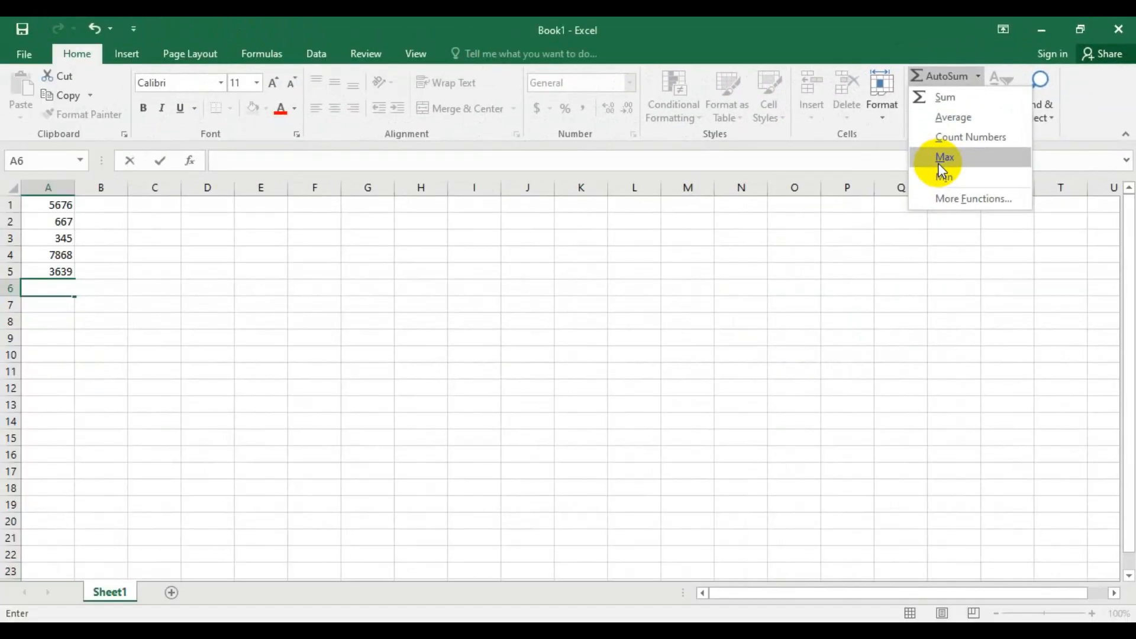
pyautogui.click(942, 177)
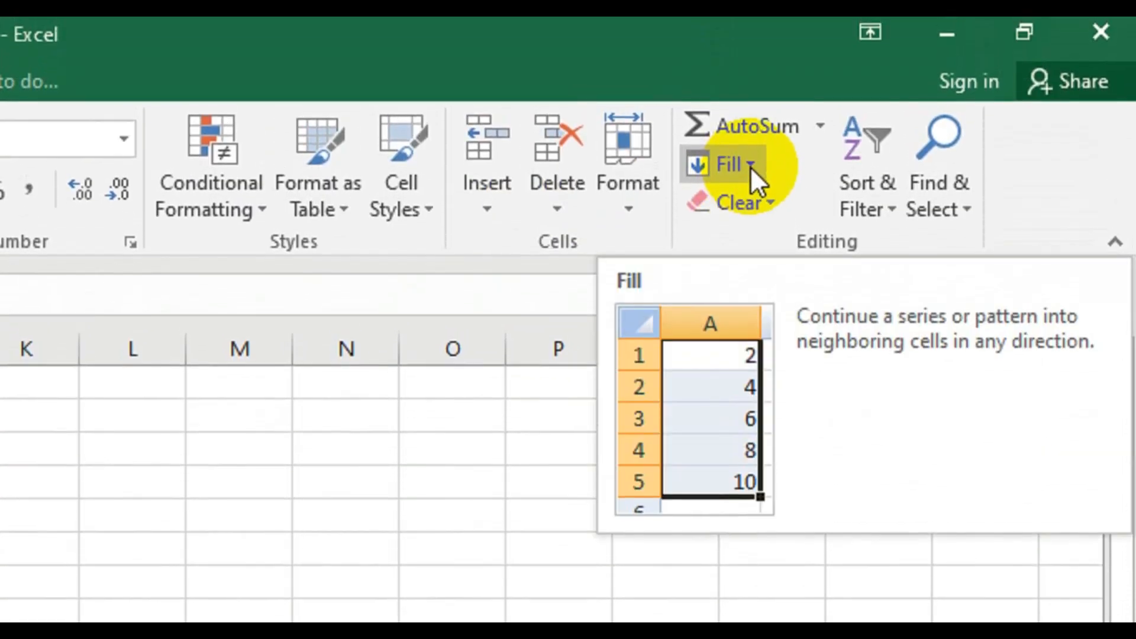
# Fill the text IT OCEAN from cell G4 down through G16
pyautogui.click(750, 105)
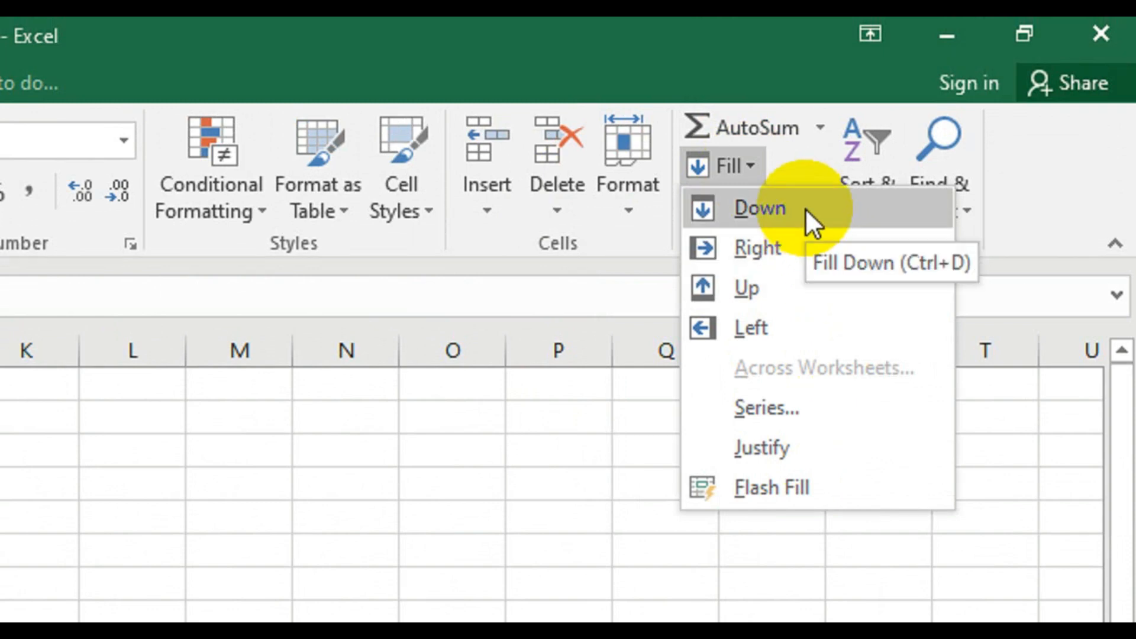
pyautogui.click(805, 208)
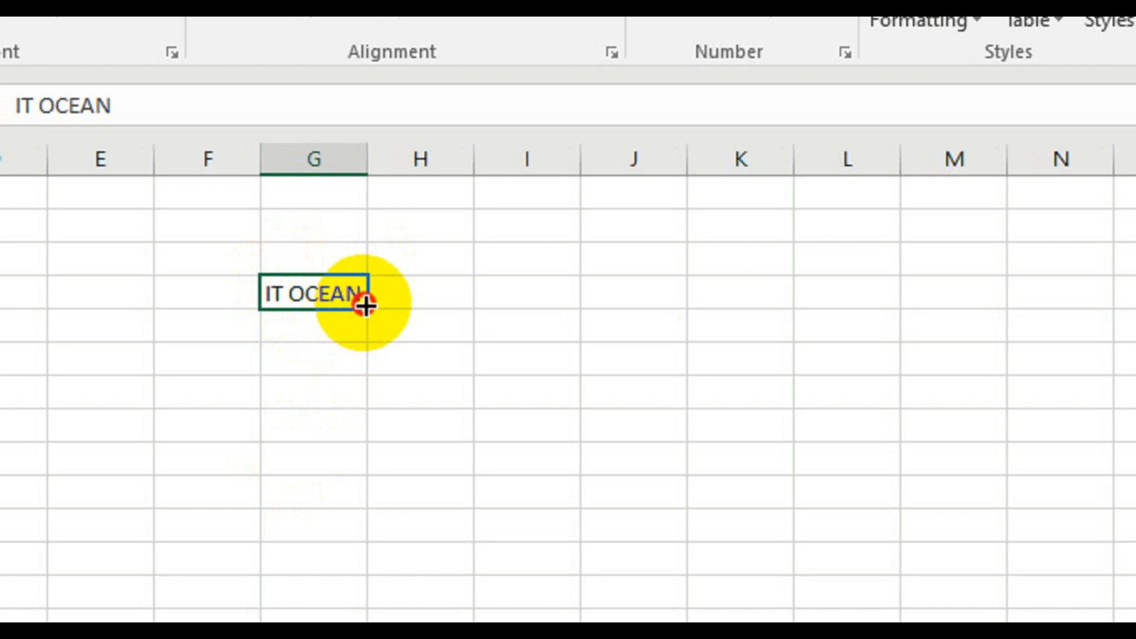
pyautogui.moveTo(366, 305); pyautogui.dragTo(373, 638)
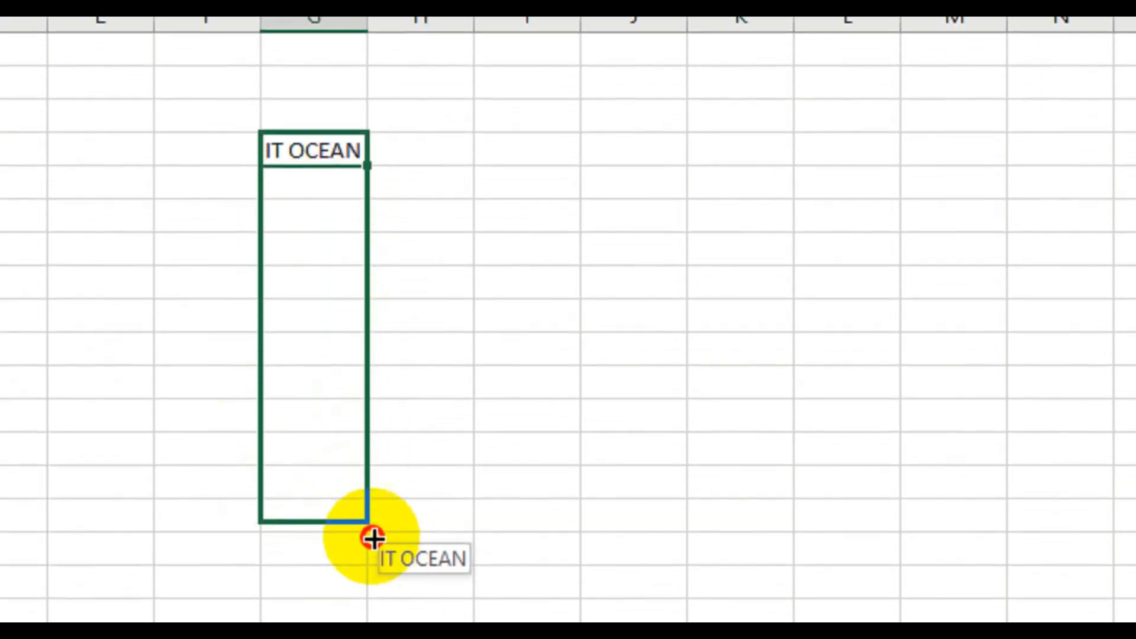
pyautogui.moveTo(373, 539); pyautogui.dragTo(373, 554)
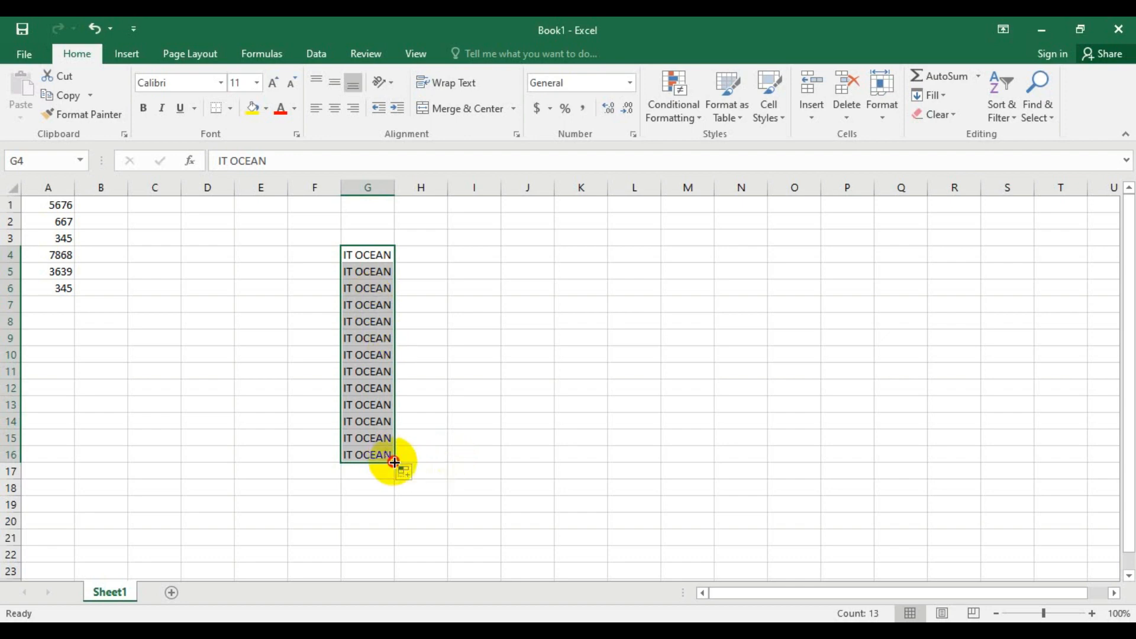
# Extend the IT OCEAN block across the neighbouring columns, and fill column O's entries rightward across O4:S16
pyautogui.moveTo(394, 463); pyautogui.dragTo(667, 510)
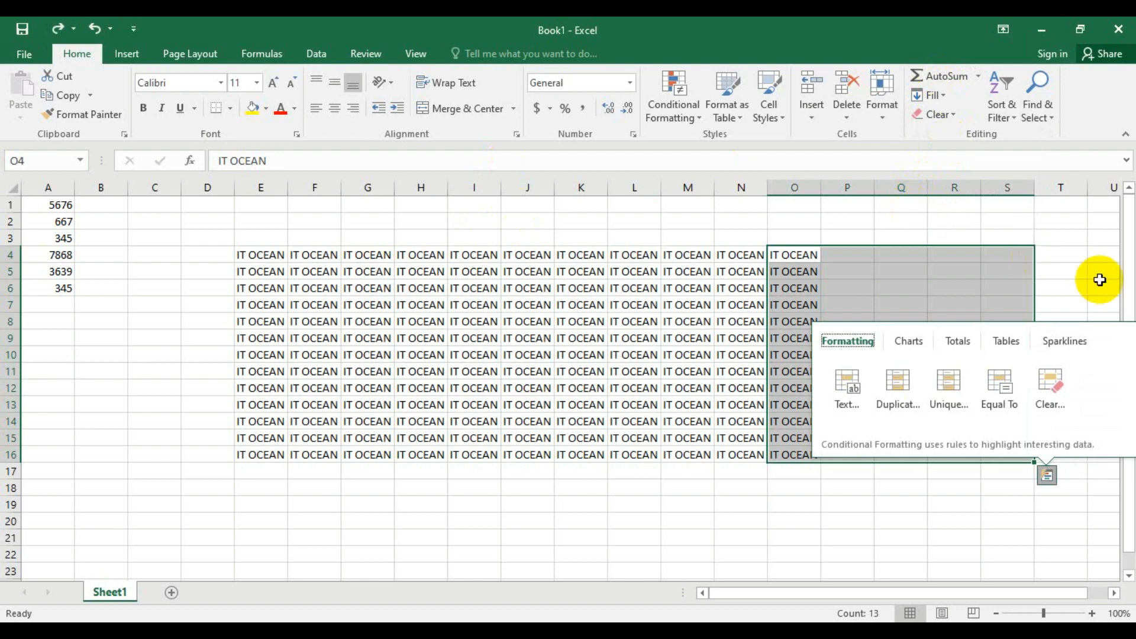
pyautogui.click(946, 94)
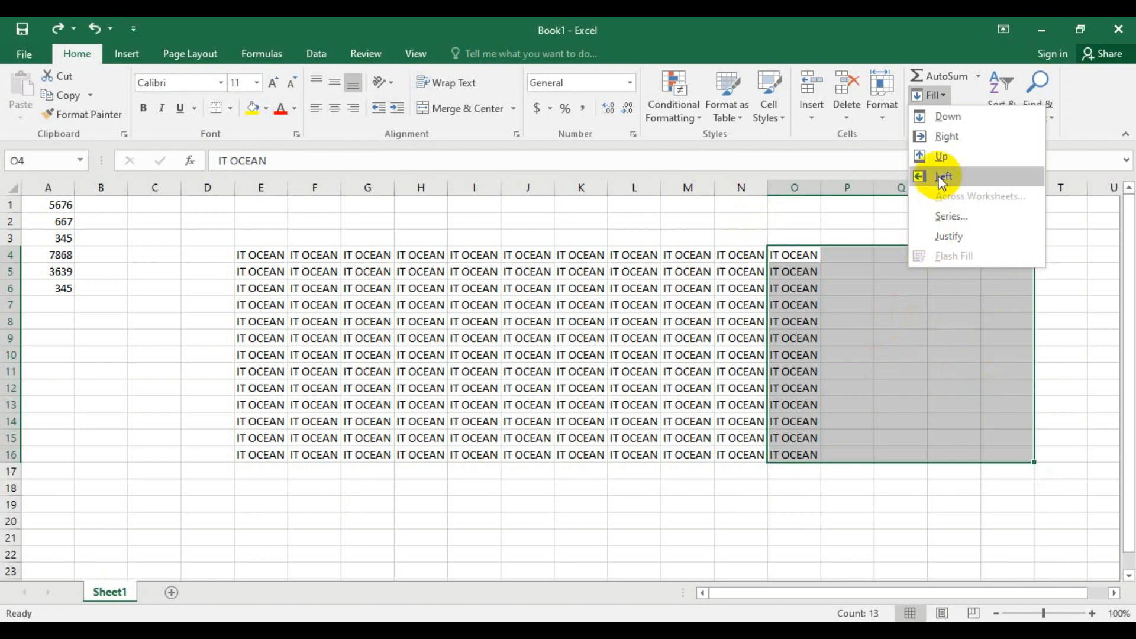
pyautogui.click(946, 138)
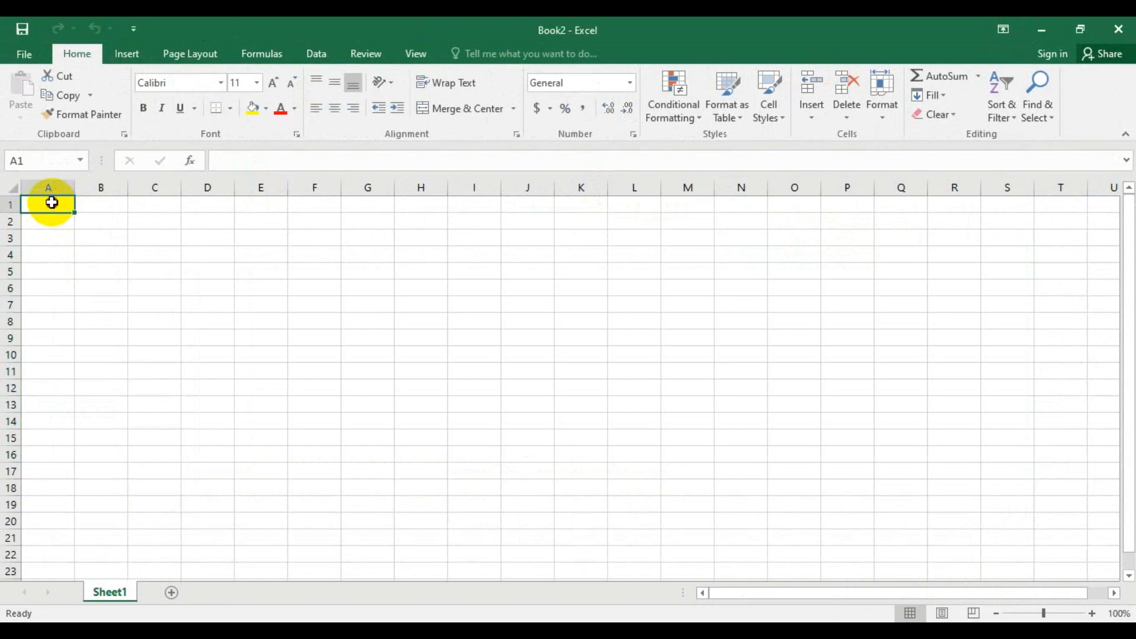
# Enter Sunday in cell A1 of the blank workbook Book2
pyautogui.write('suna')
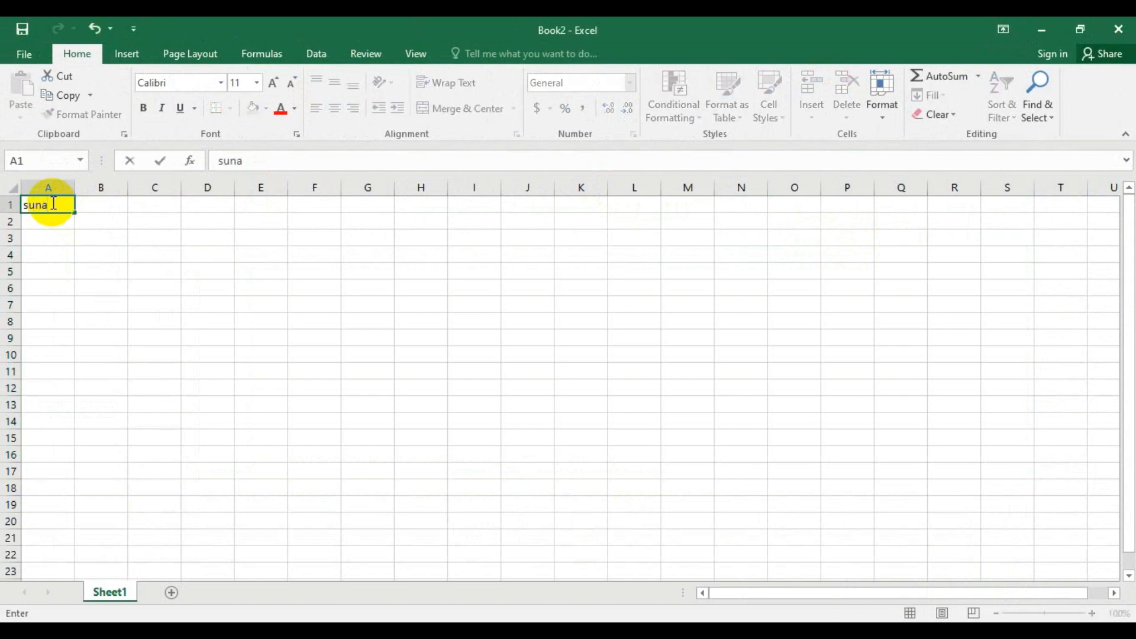
pyautogui.press('BackSpace')
pyautogui.write('day')
pyautogui.hotkey('ctrl', 'Return')
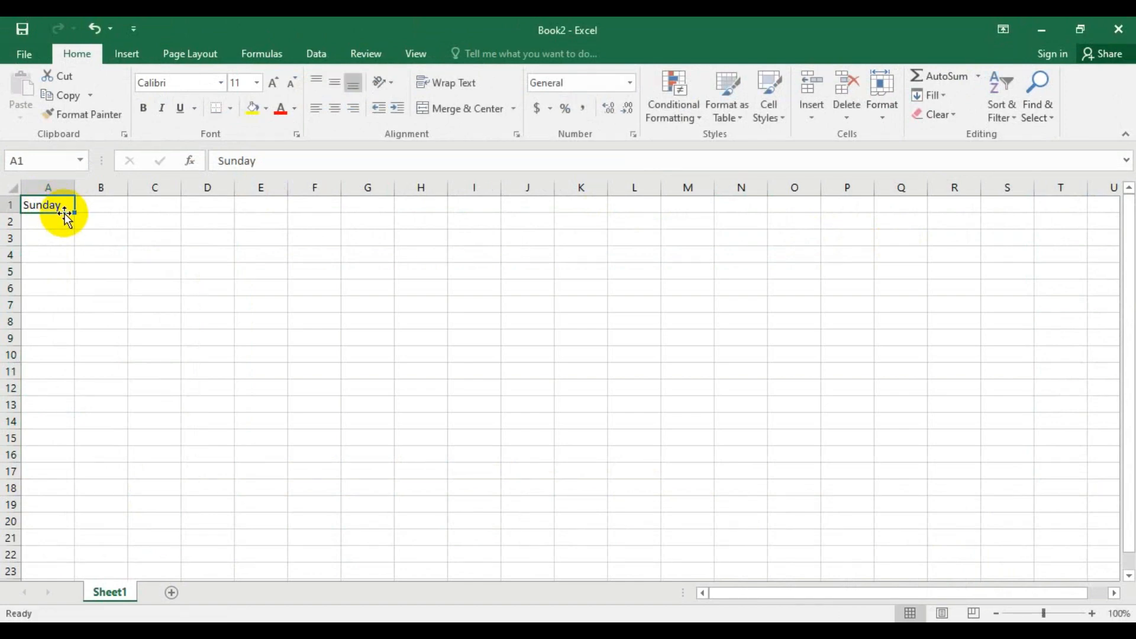
# Fill A1:A15 with weekdays starting from Sunday, using a column Series of type AutoFill
pyautogui.moveTo(63, 209); pyautogui.dragTo(48, 436)
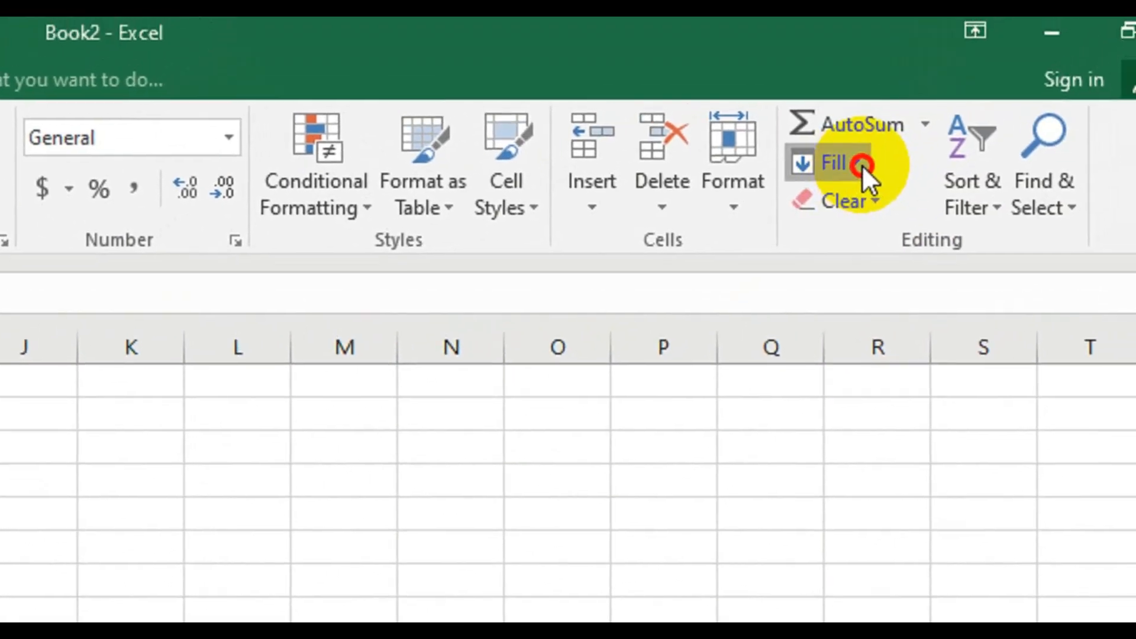
pyautogui.click(964, 69)
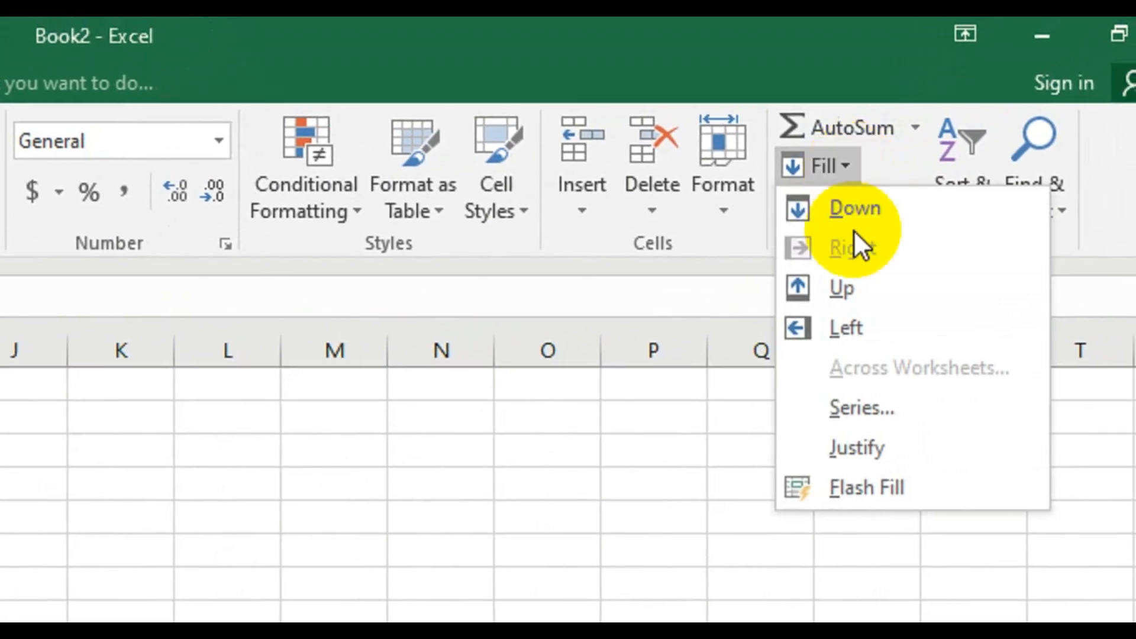
pyautogui.click(850, 411)
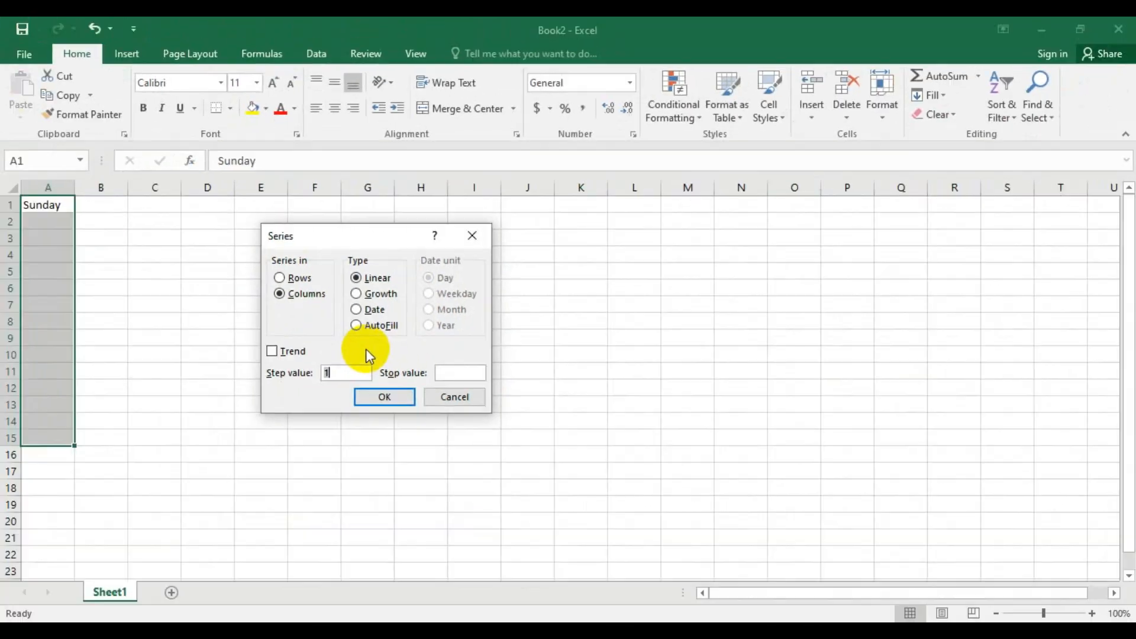
pyautogui.click(357, 326)
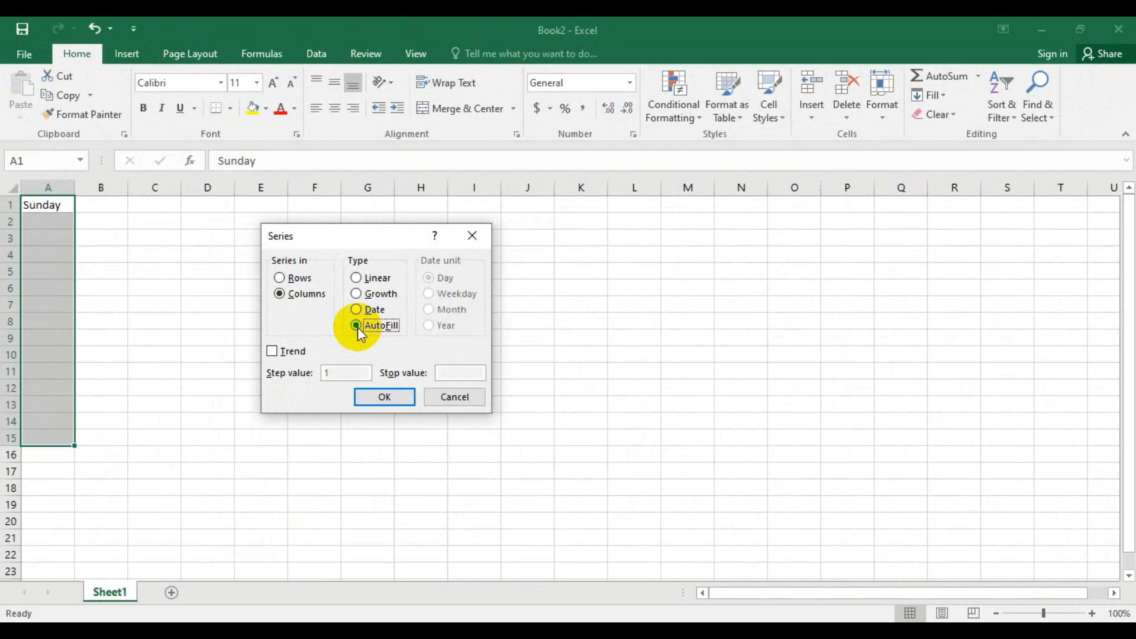
pyautogui.click(365, 398)
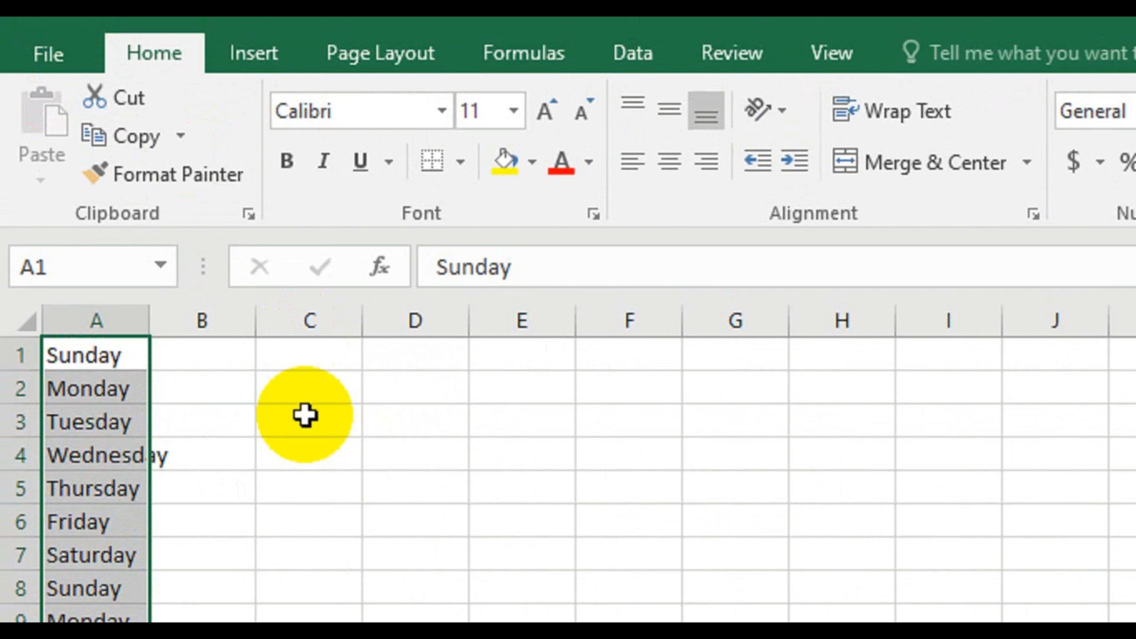
# Undo the series fill and extend Sunday from A1 down column A as weekdays with the fill handle
pyautogui.hotkey('ctrl', 'z')
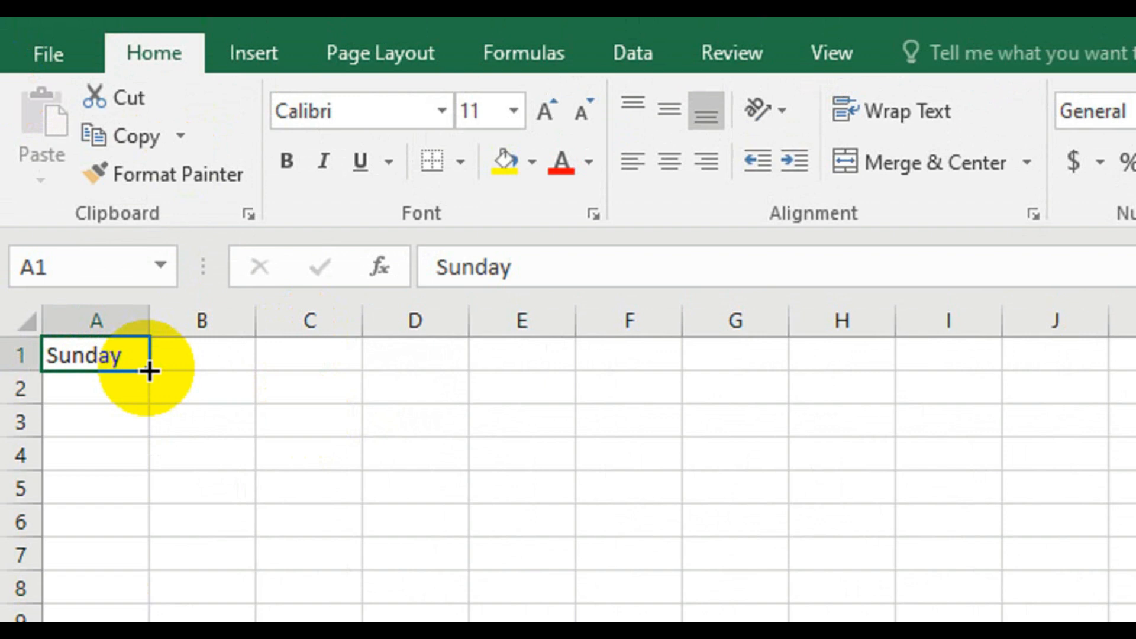
pyautogui.moveTo(148, 370); pyautogui.dragTo(159, 638)
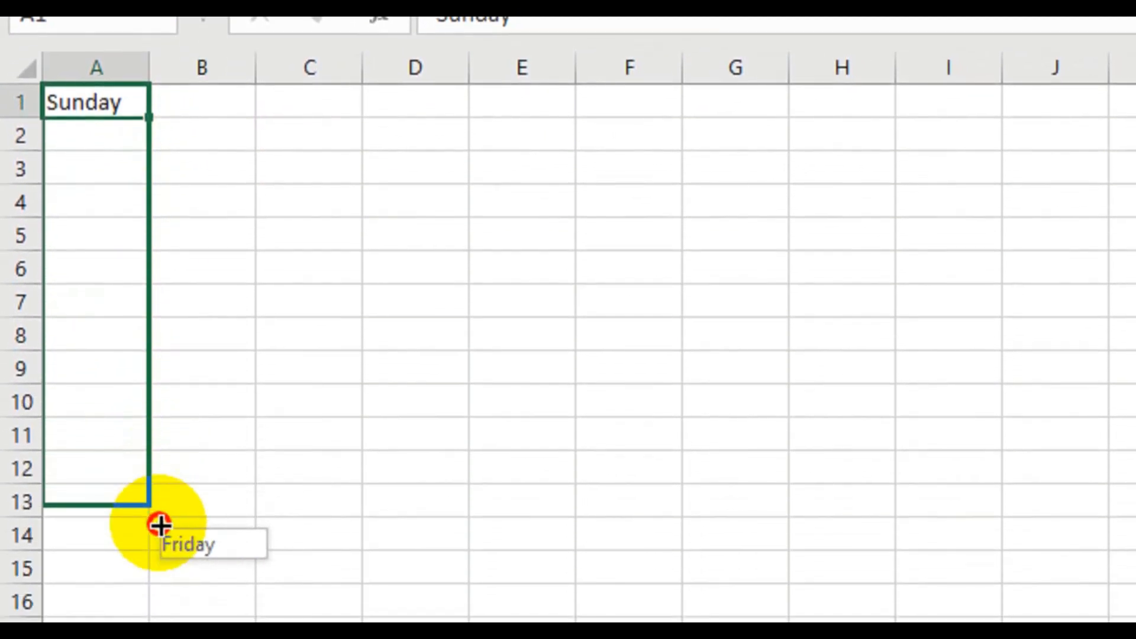
pyautogui.moveTo(160, 525); pyautogui.dragTo(154, 638)
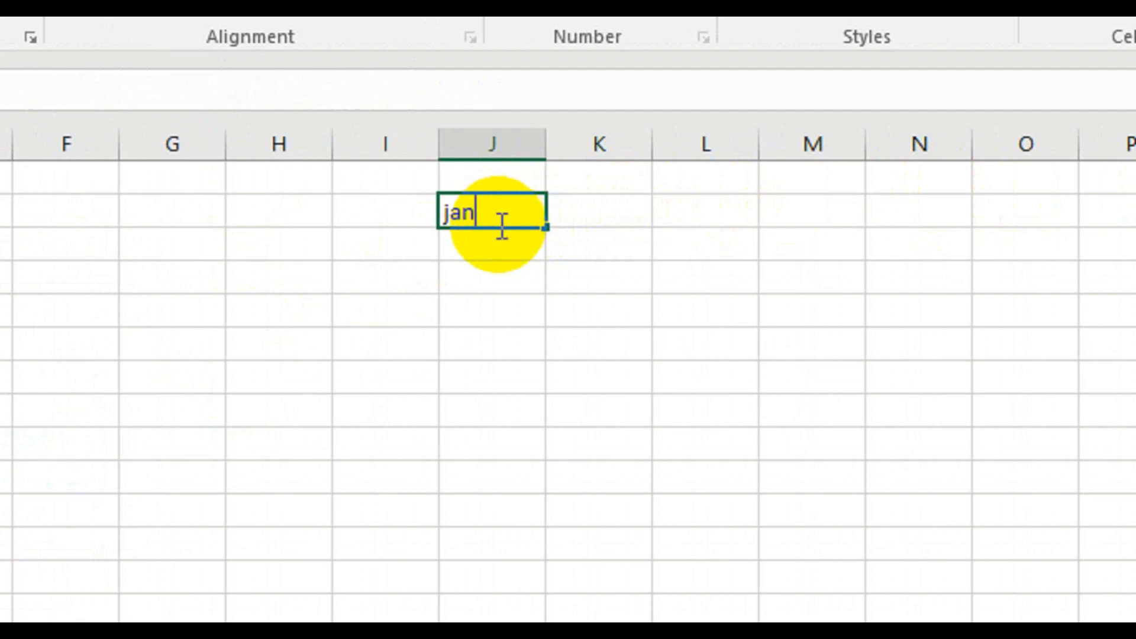
# Enter jan in cell J2 and fill J2:J17 with months, using a column Series of type AutoFill
pyautogui.hotkey('ctrl', 'Return')
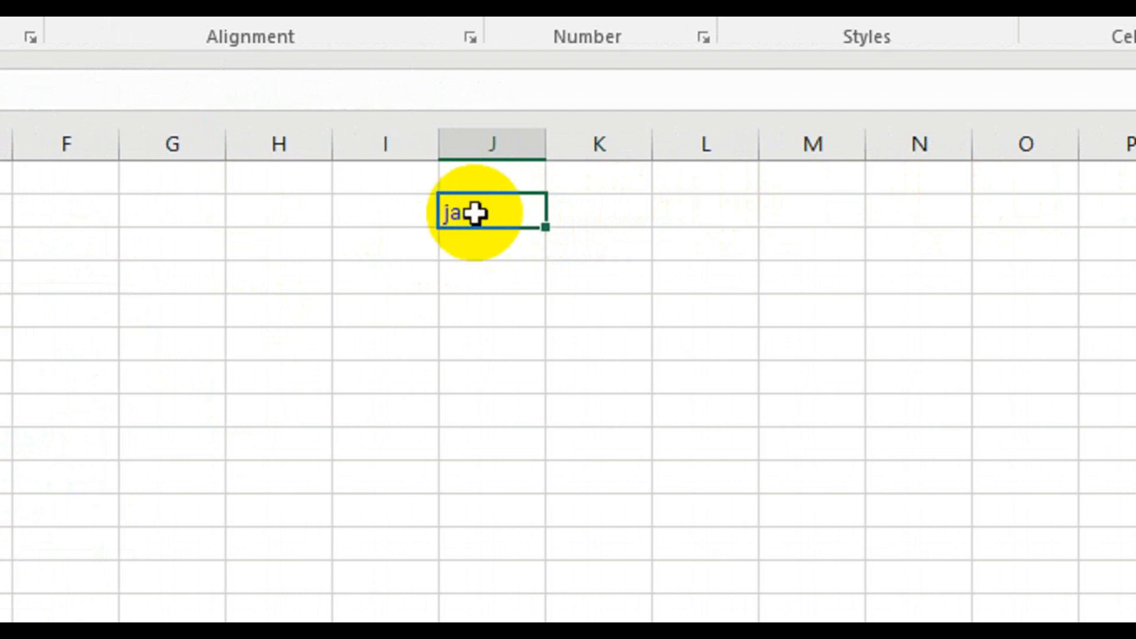
pyautogui.moveTo(477, 213); pyautogui.dragTo(502, 618)
pyautogui.moveTo(502, 509); pyautogui.dragTo(503, 575)
pyautogui.moveTo(503, 482); pyautogui.dragTo(502, 503)
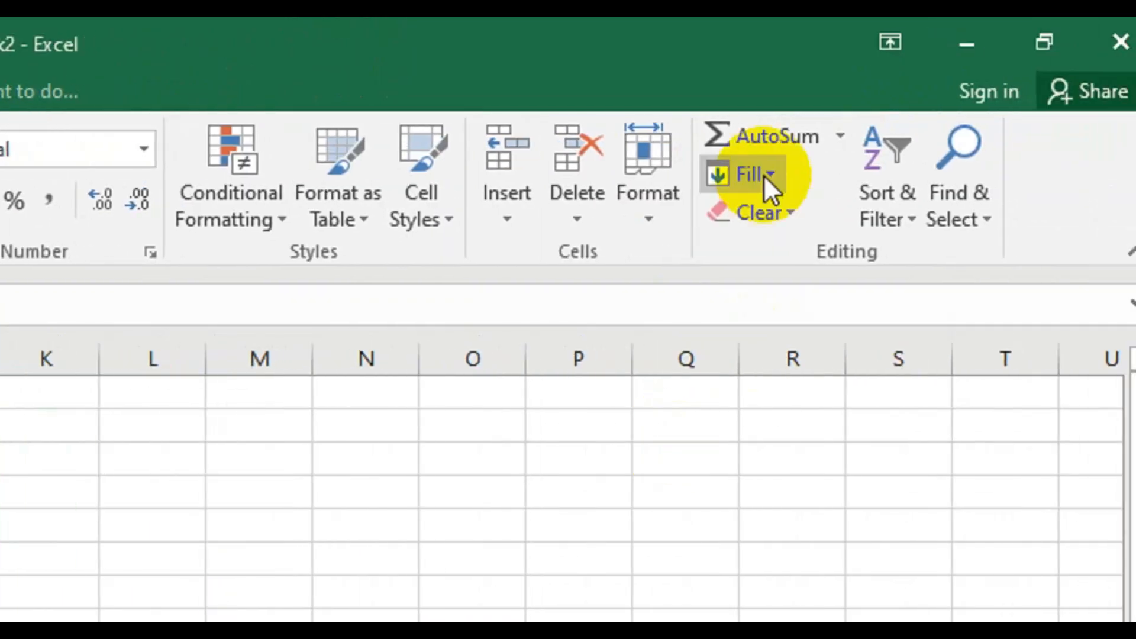
pyautogui.click(764, 179)
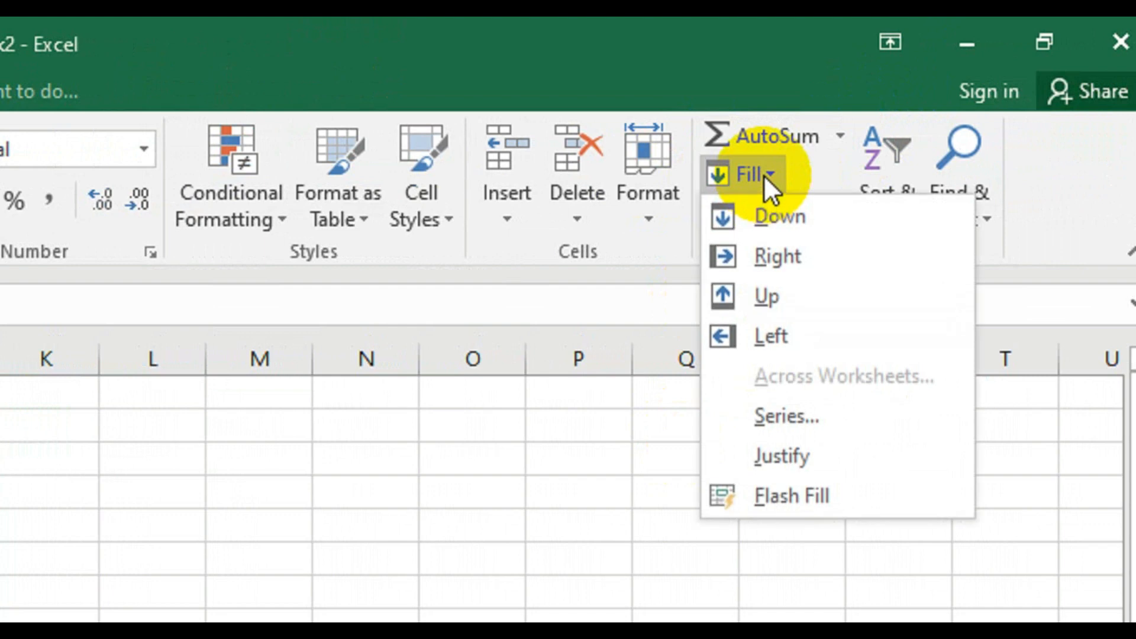
pyautogui.click(771, 410)
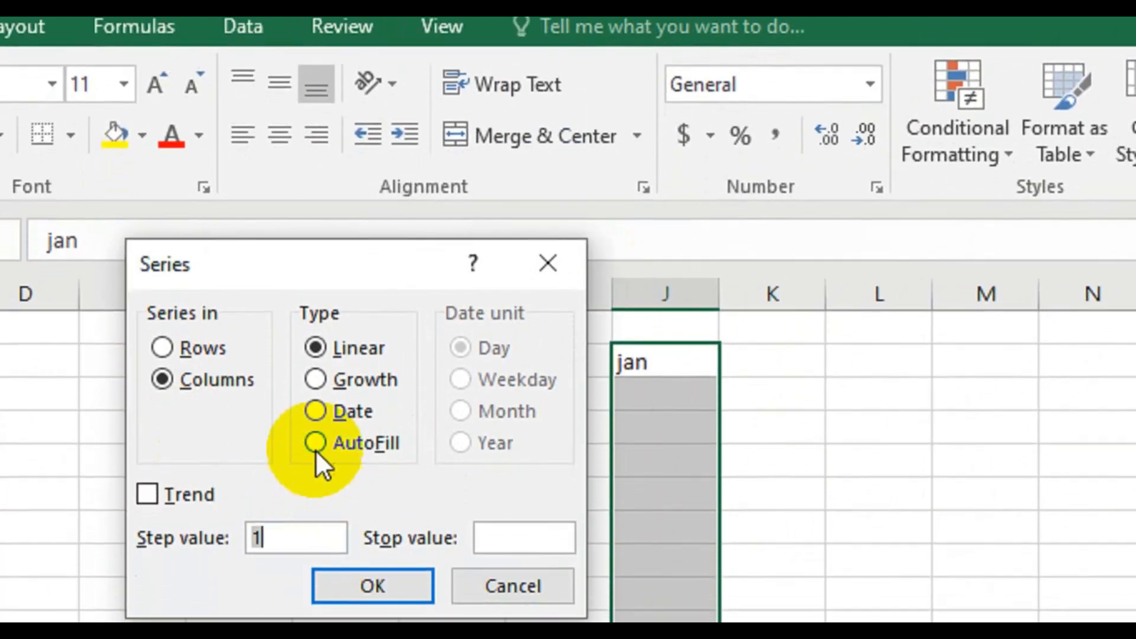
pyautogui.click(314, 444)
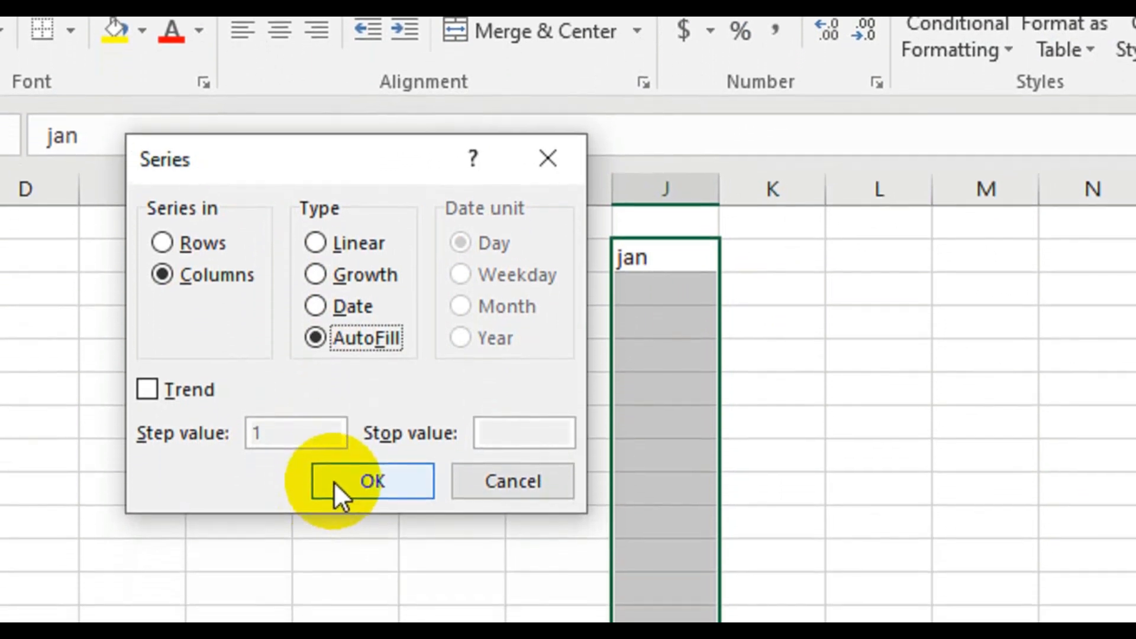
pyautogui.click(334, 586)
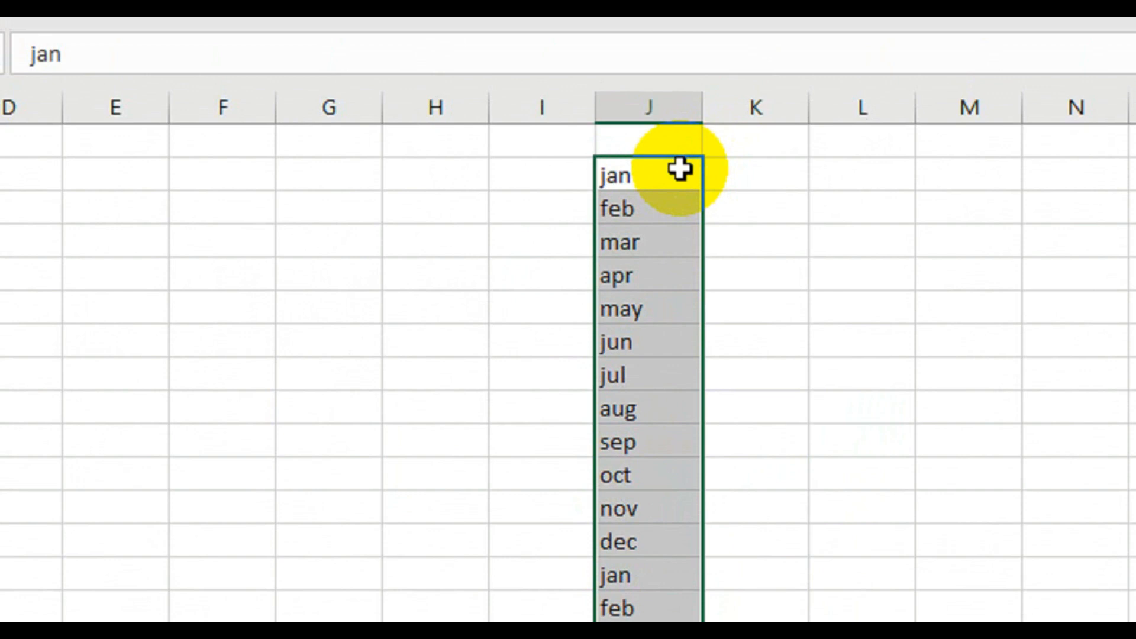
# Enter jan in cell K2 and extend the months down to K17 with the fill handle
pyautogui.click(743, 175)
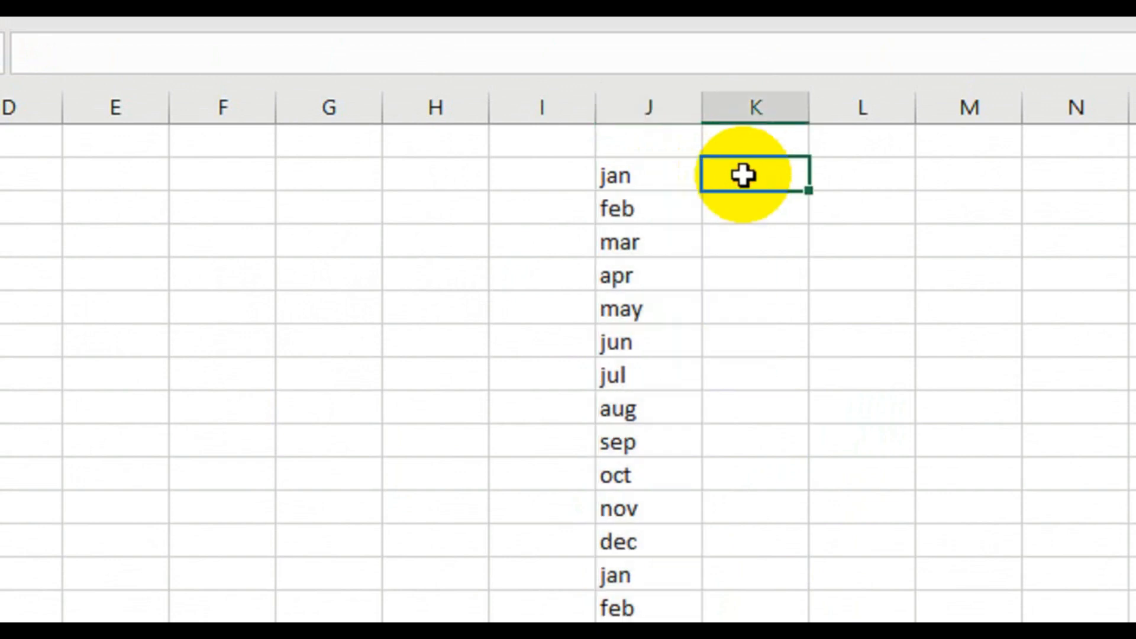
pyautogui.write('jan')
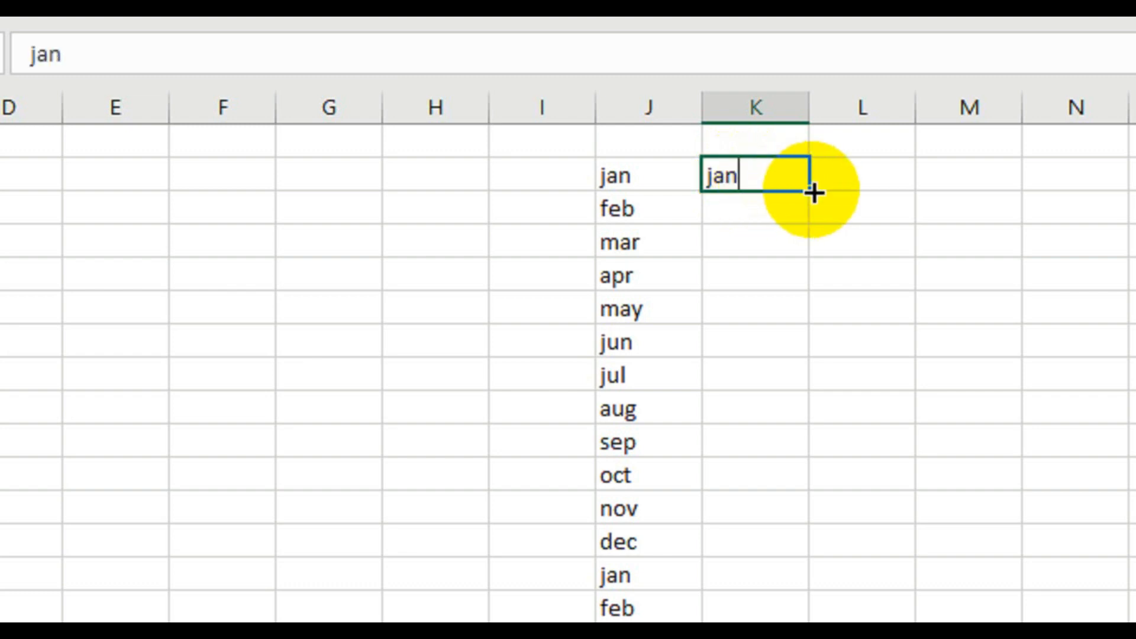
pyautogui.moveTo(813, 193); pyautogui.dragTo(837, 474)
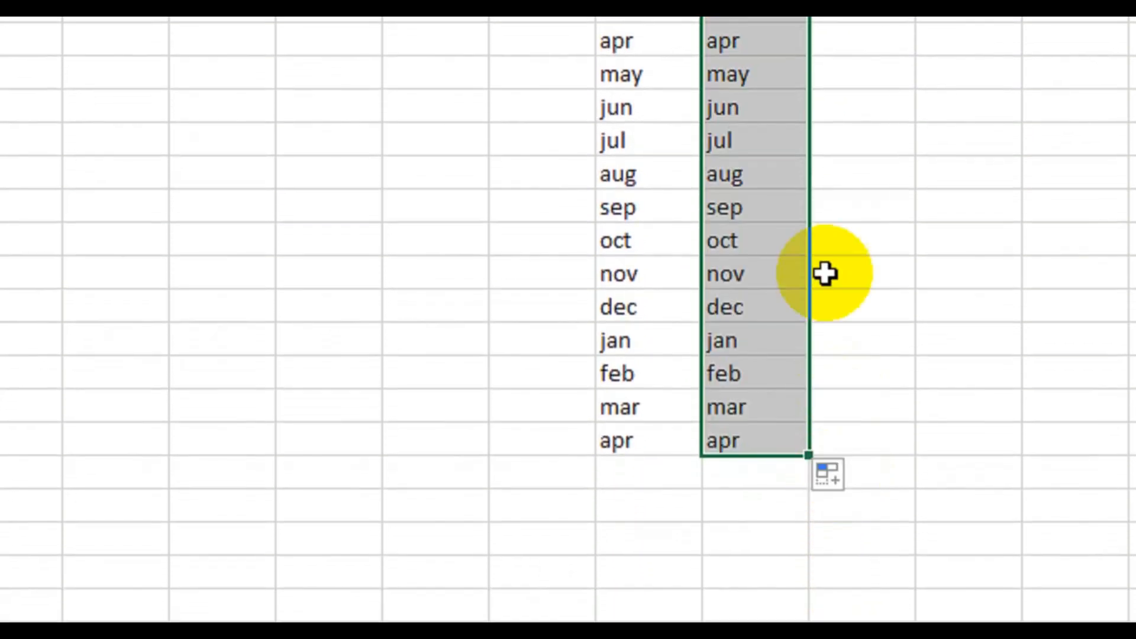
pyautogui.scroll(2, 787, 89)
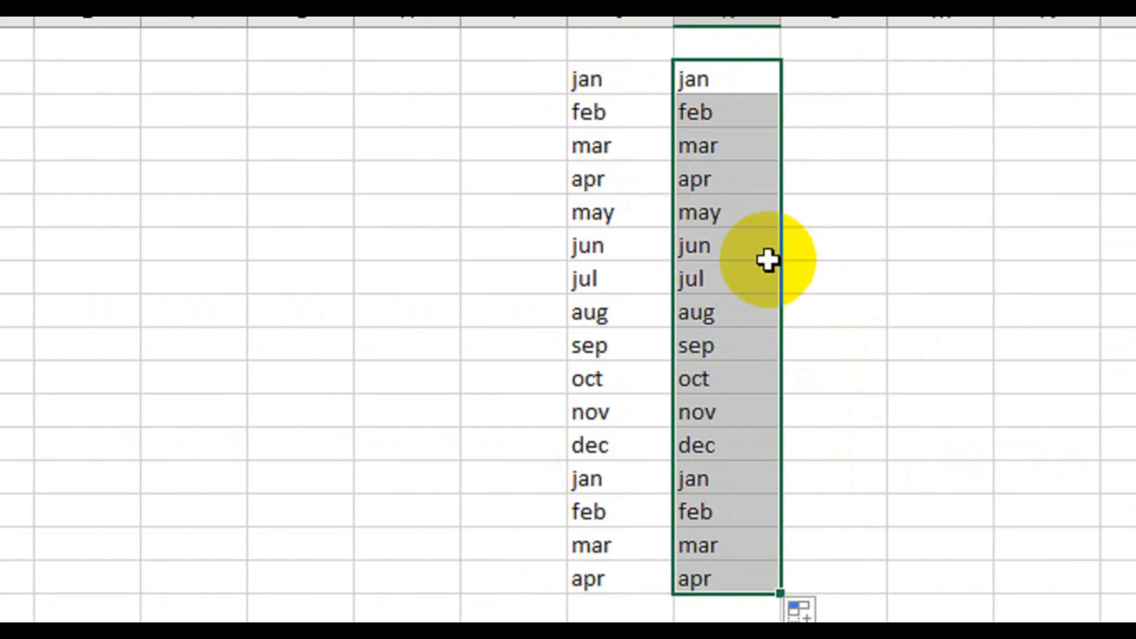
# Enter 1 in N2 and 2 in N3, and select the cells from N2 down column N
pyautogui.click(1067, 78)
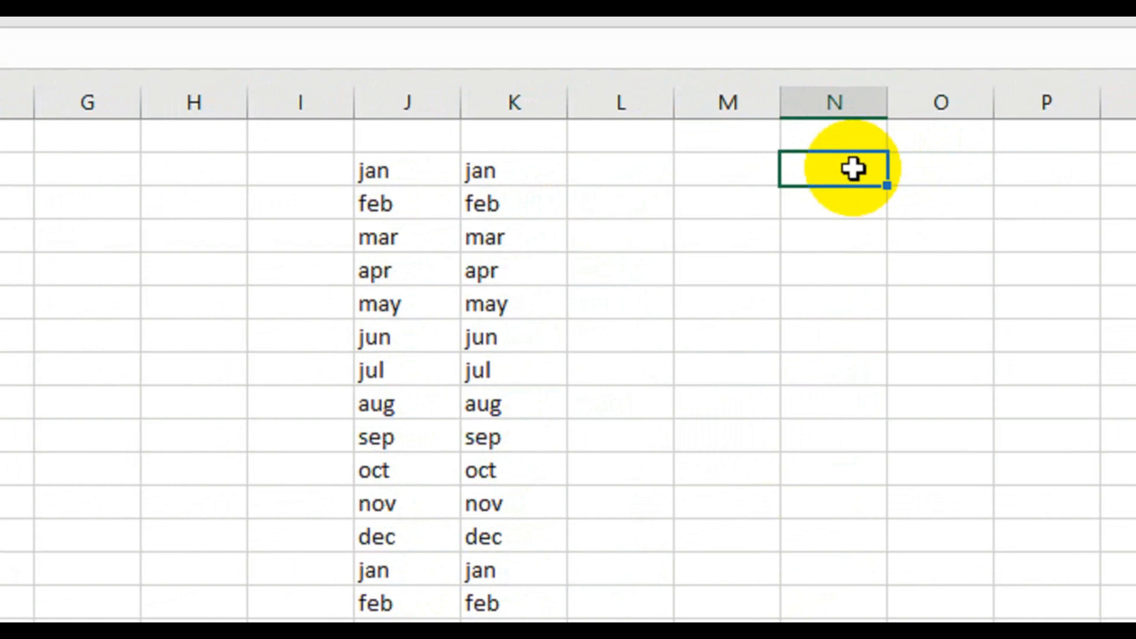
pyautogui.write('1')
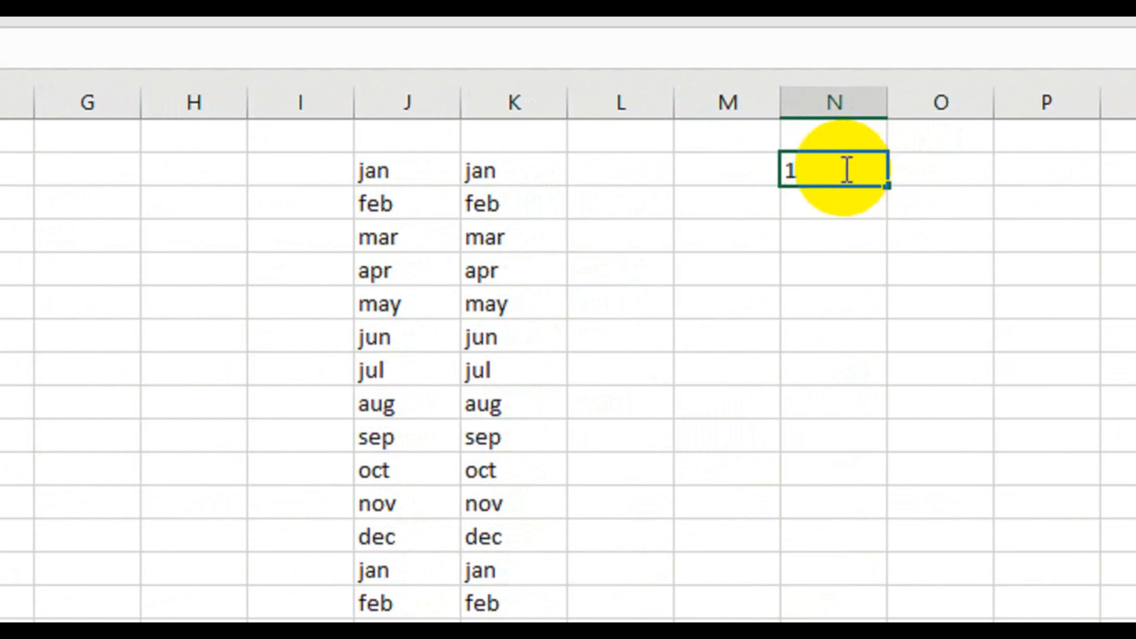
pyautogui.press('Return')
pyautogui.write('2')
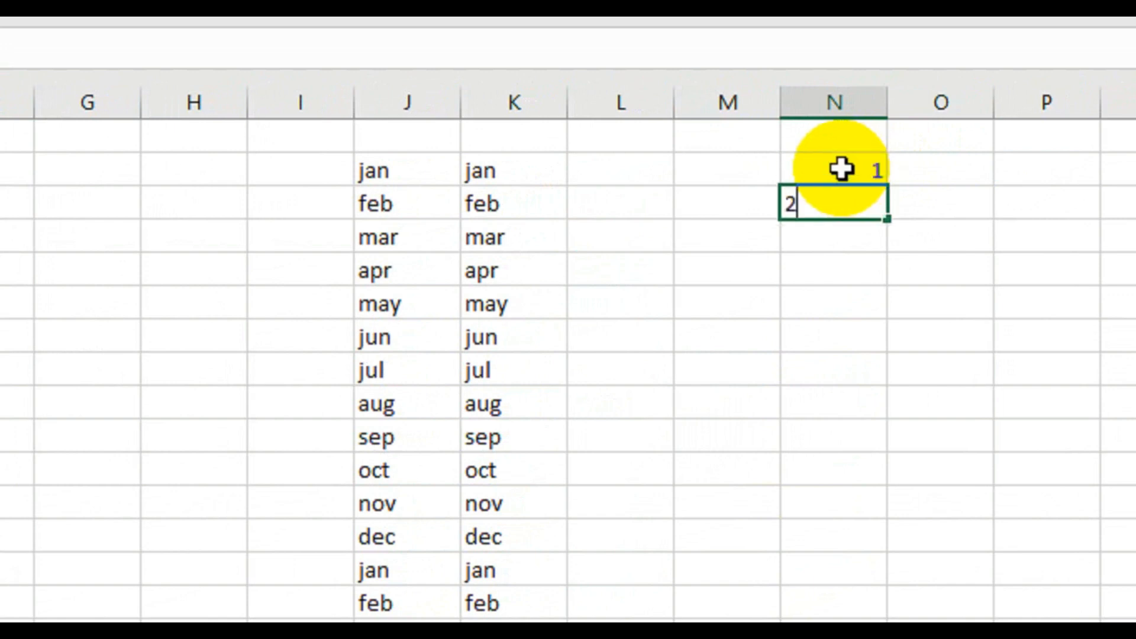
pyautogui.click(841, 170)
pyautogui.moveTo(842, 170); pyautogui.dragTo(850, 617)
pyautogui.moveTo(850, 480); pyautogui.dragTo(850, 551)
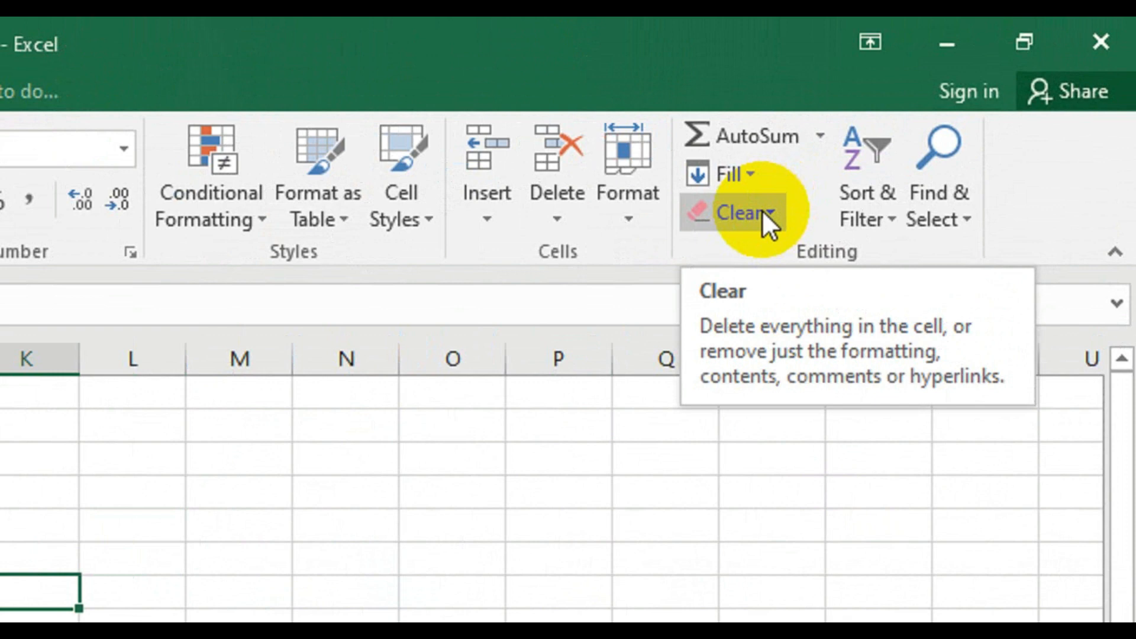
# Clear only the formatting from the weekday cells A1:A17, keeping their text
pyautogui.click(768, 212)
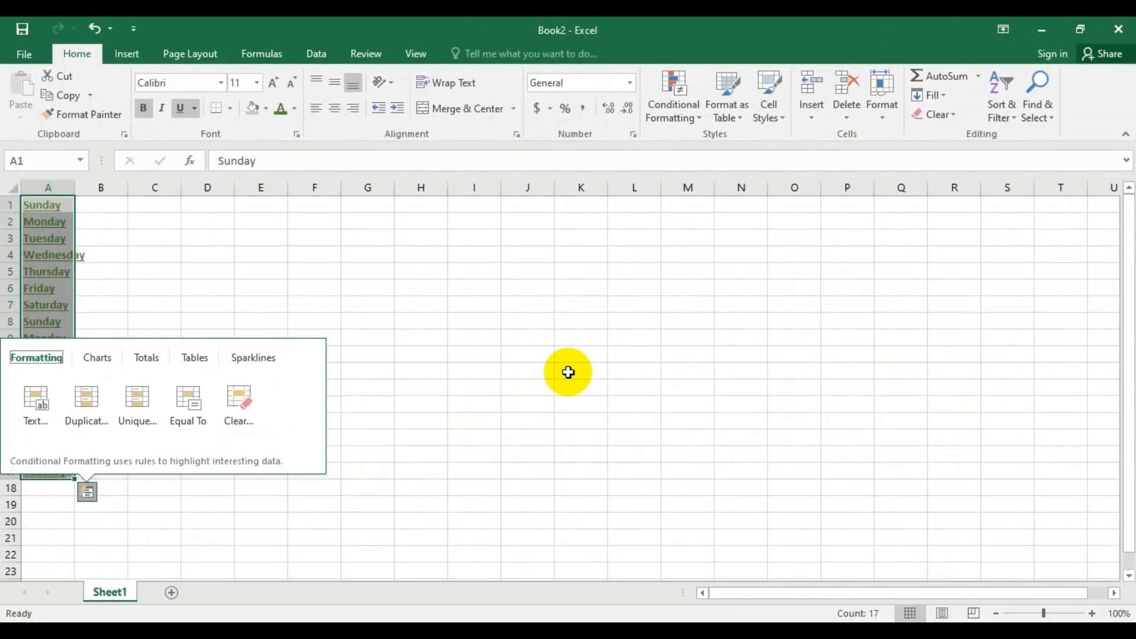
pyautogui.click(445, 371)
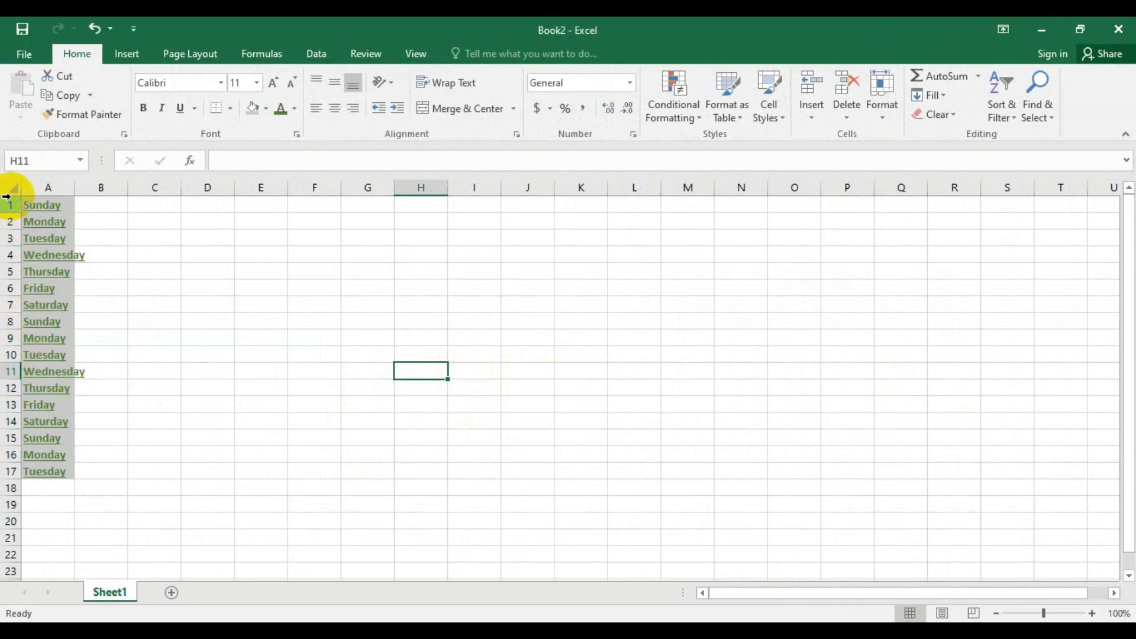
pyautogui.click(36, 205)
pyautogui.moveTo(35, 205); pyautogui.dragTo(44, 364)
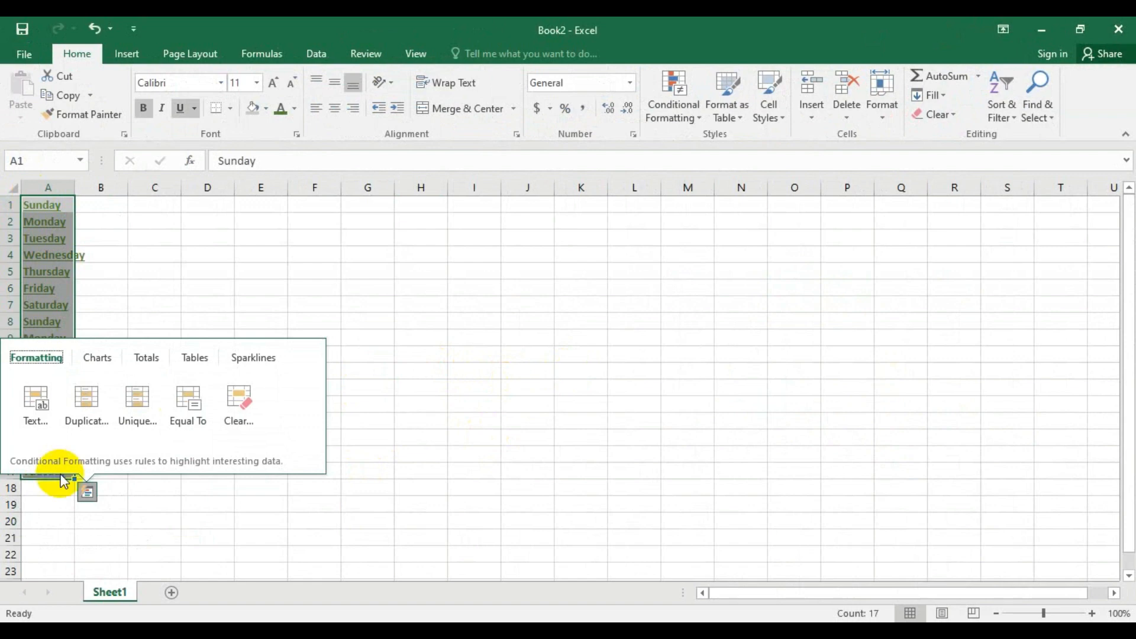
pyautogui.click(956, 116)
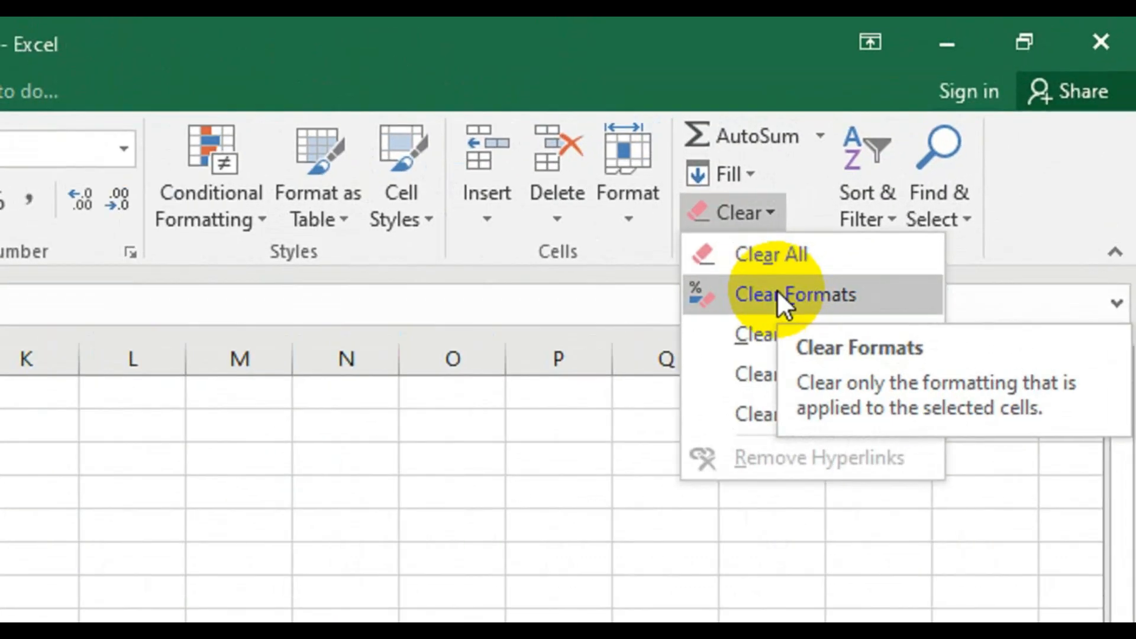
pyautogui.click(778, 291)
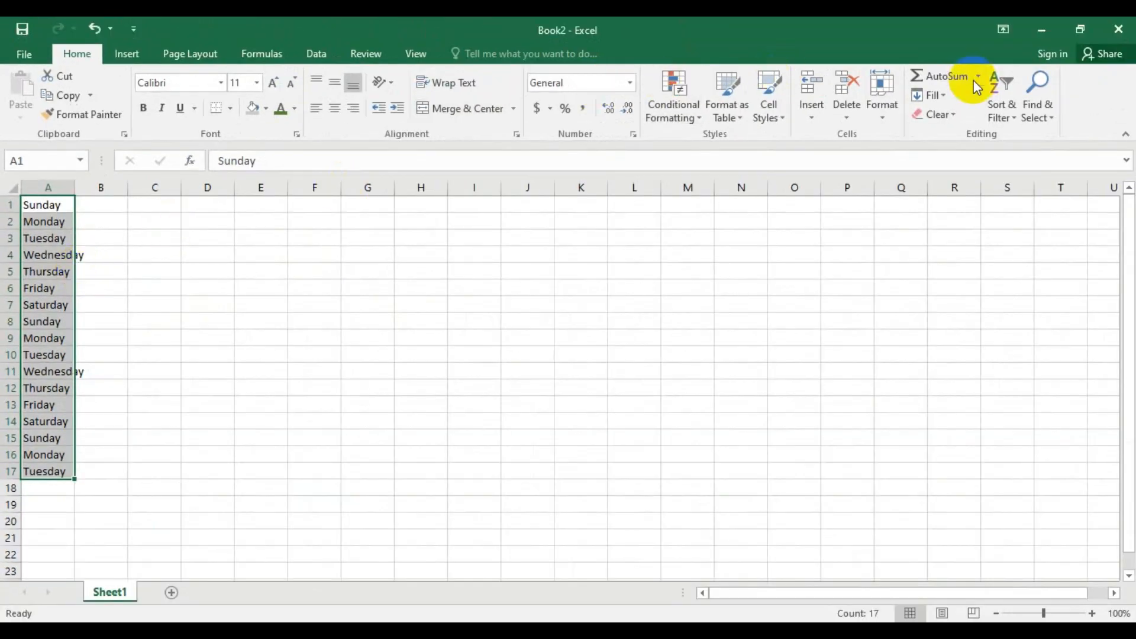
# Format the weekdays in A1:A17 as bold italic with gold text and a light orange fill
pyautogui.click(951, 117)
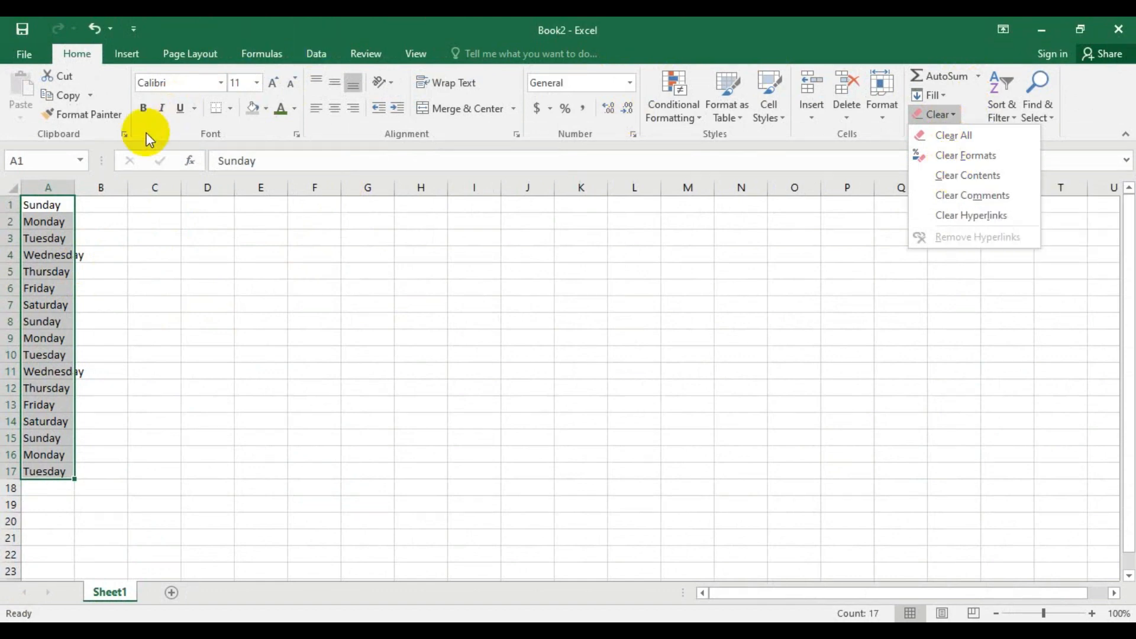
pyautogui.click(146, 108)
pyautogui.click(158, 108)
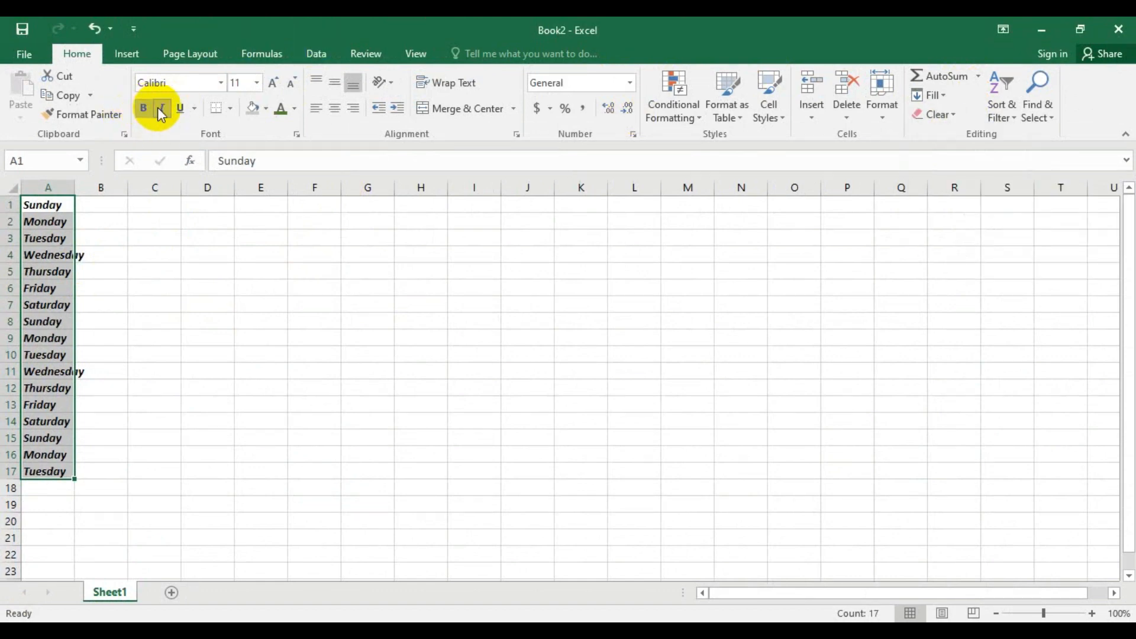
pyautogui.hotkey('ctrl', 'q')
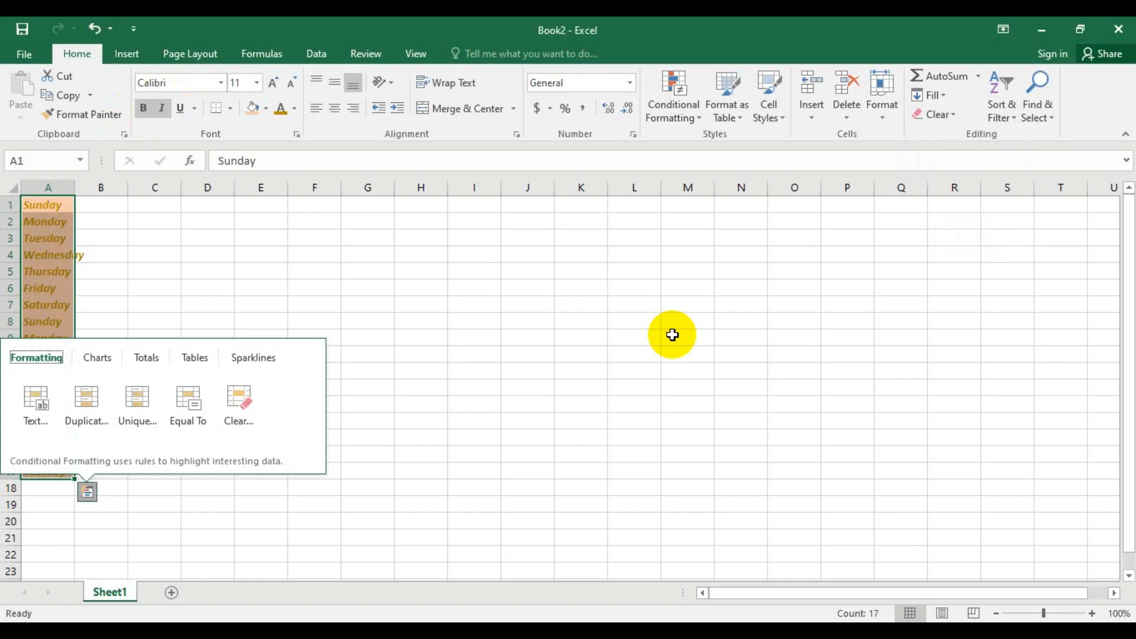
pyautogui.click(672, 335)
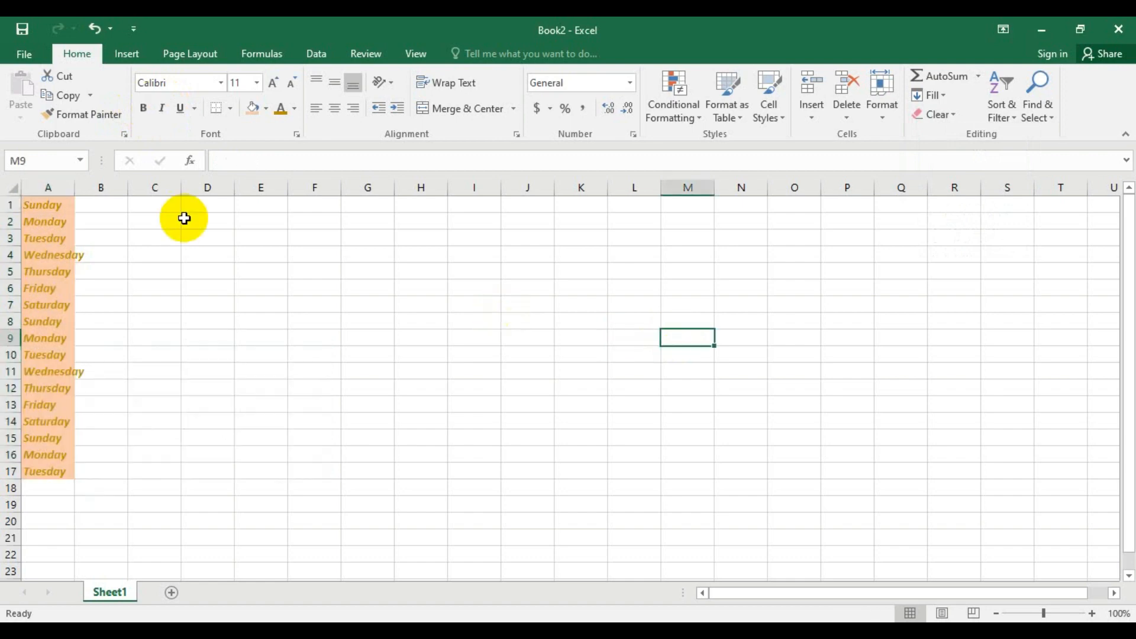
# Clear only the contents of cells A1:A17, keeping their formatting
pyautogui.click(47, 205)
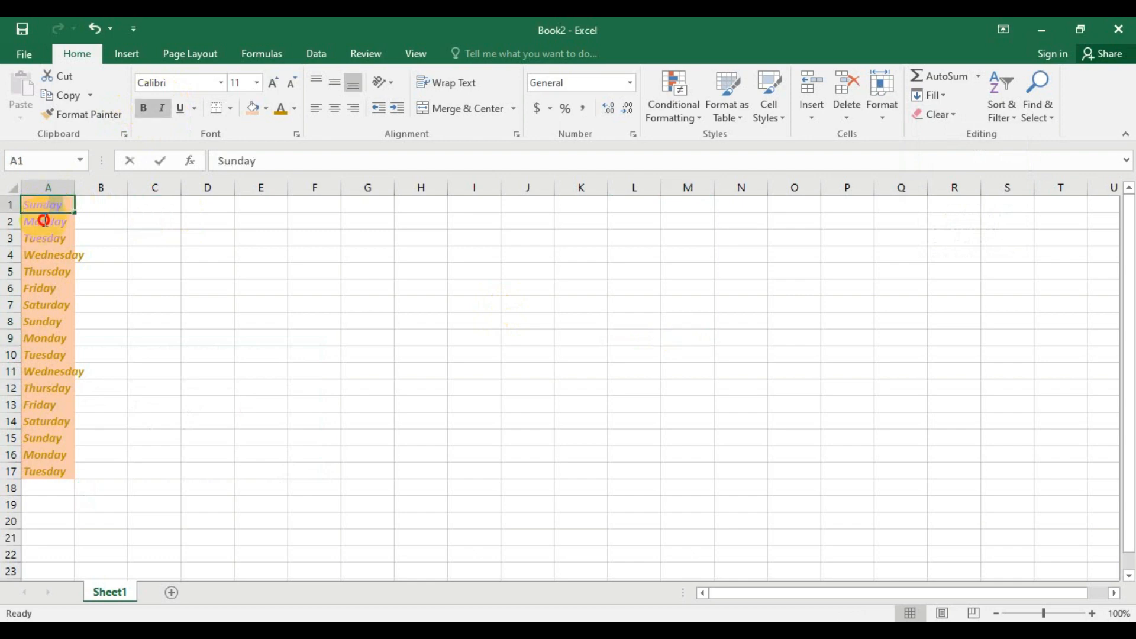
pyautogui.rightClick(47, 205)
pyautogui.moveTo(154, 255); pyautogui.dragTo(75, 477)
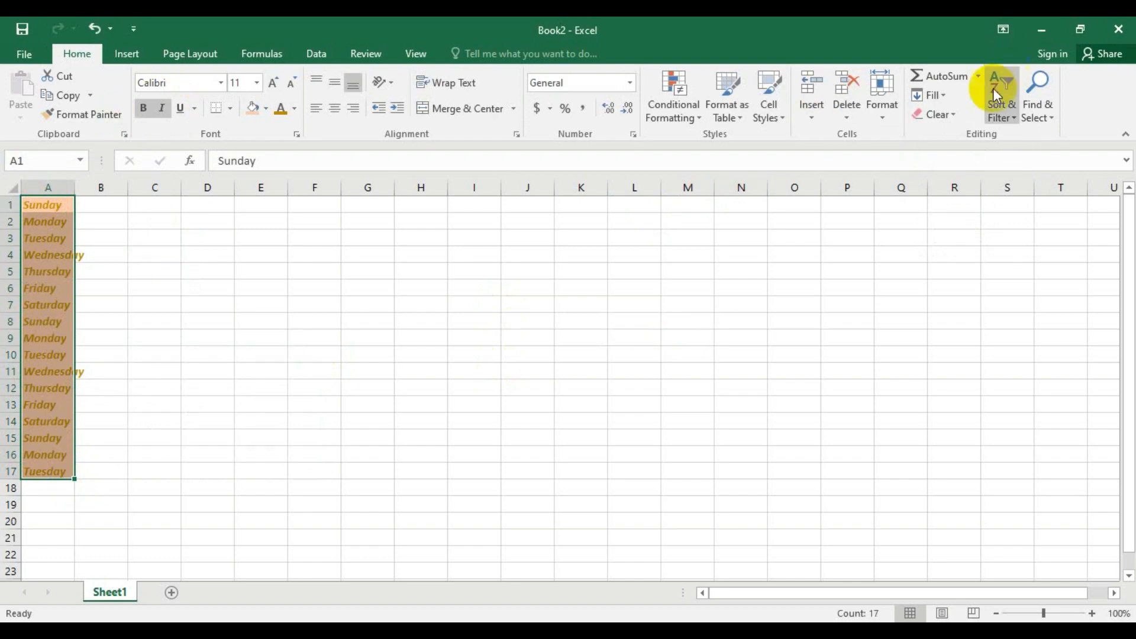
pyautogui.click(954, 112)
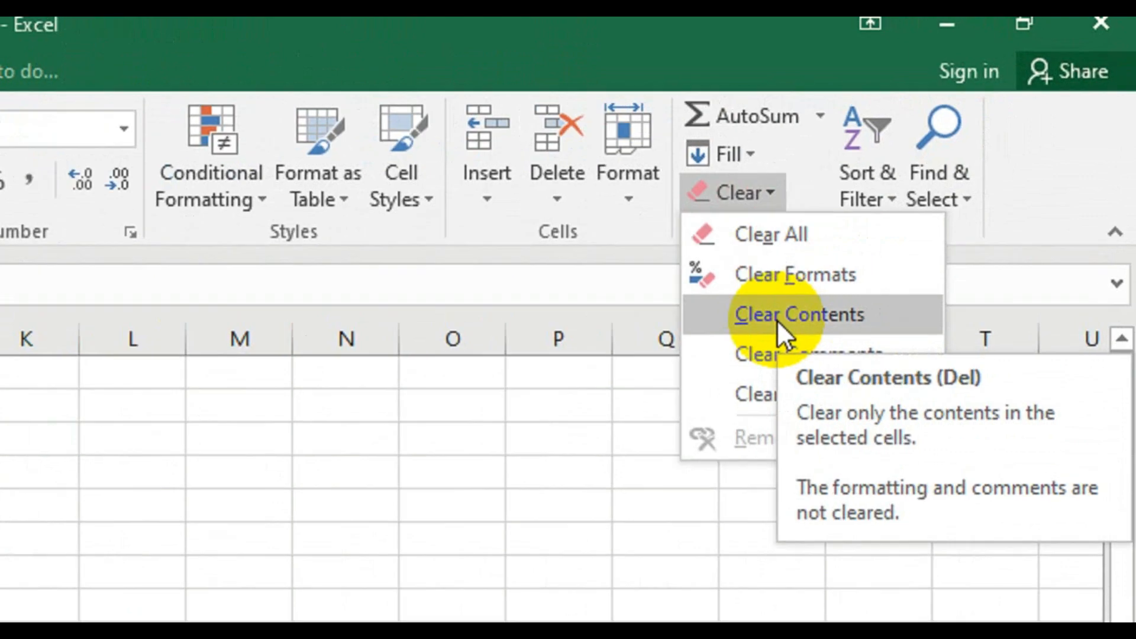
pyautogui.click(777, 320)
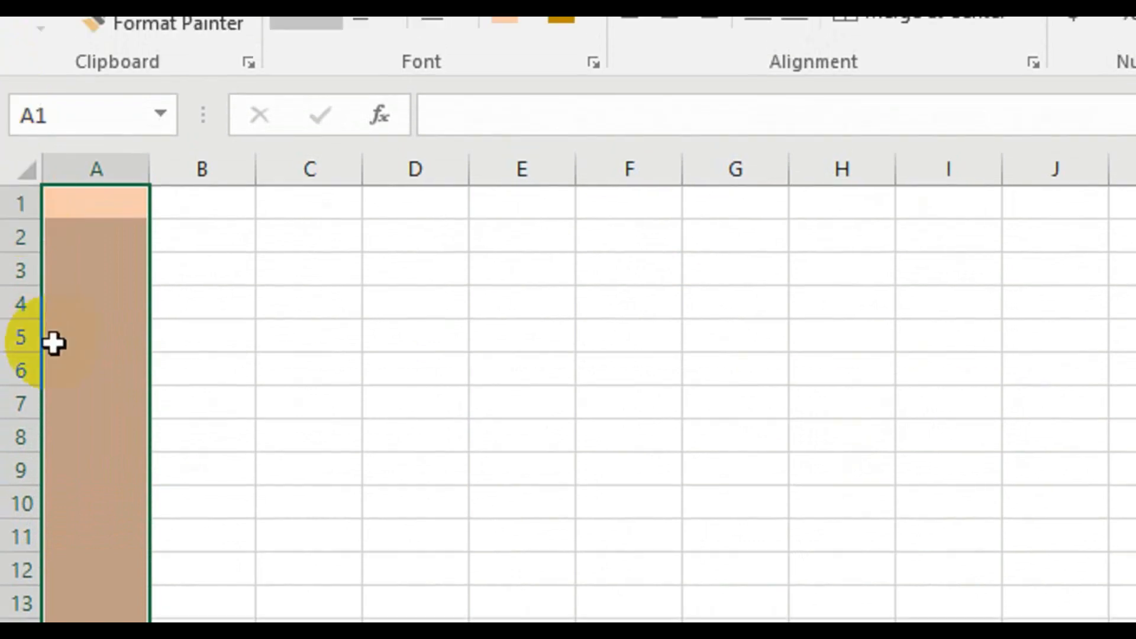
# Restore the weekdays in A1:A17 and clear everything from those cells, both contents and formatting
pyautogui.click(1039, 90)
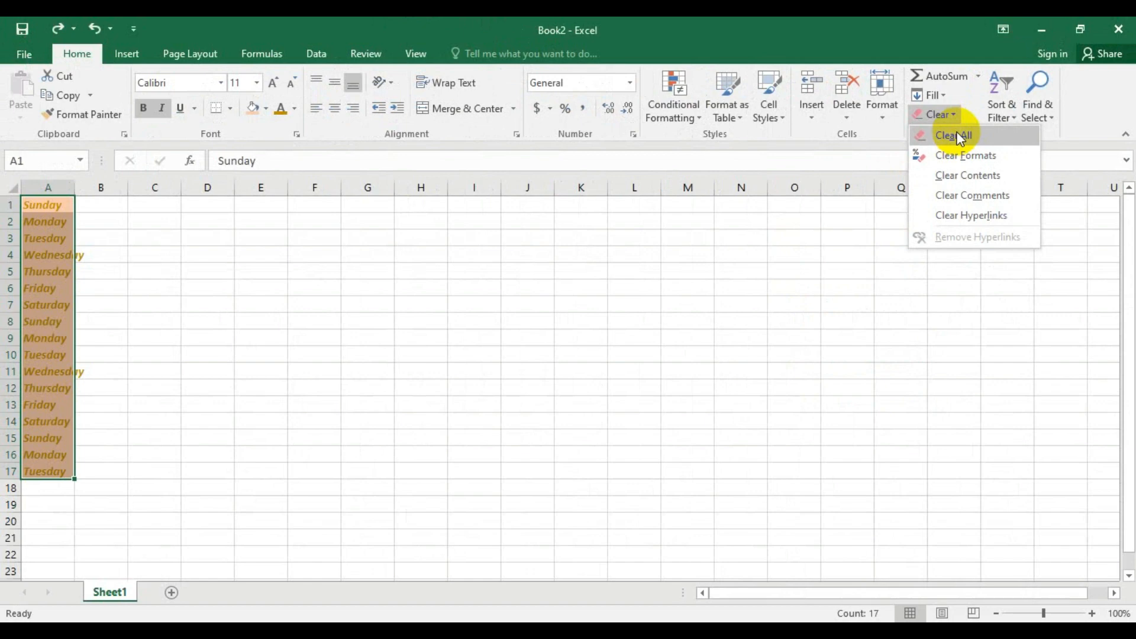
pyautogui.click(956, 135)
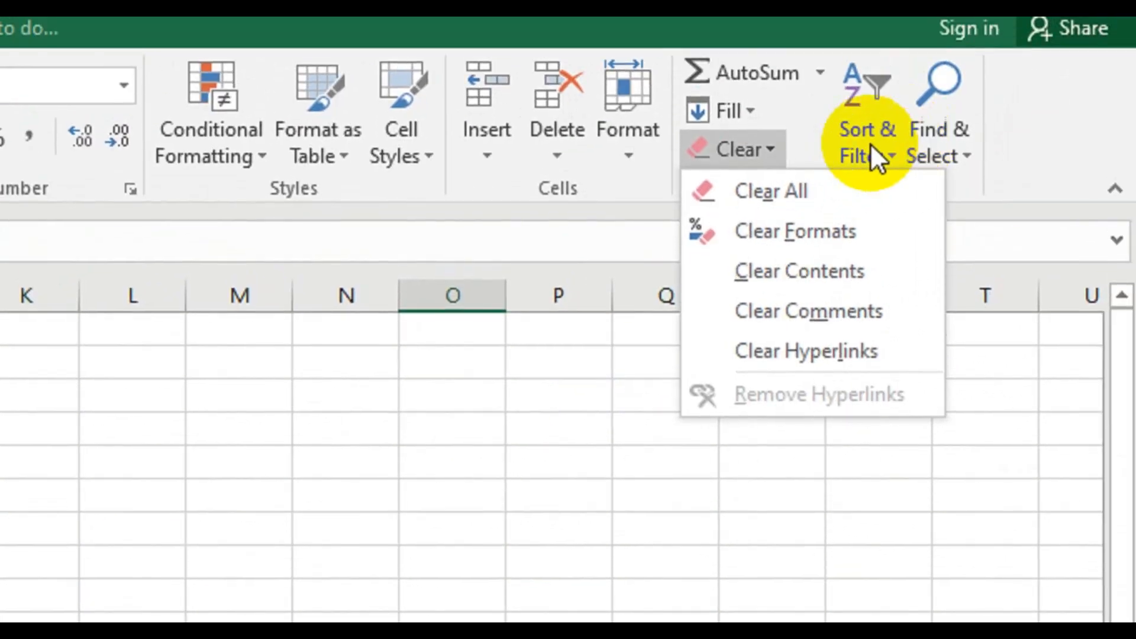
pyautogui.click(963, 22)
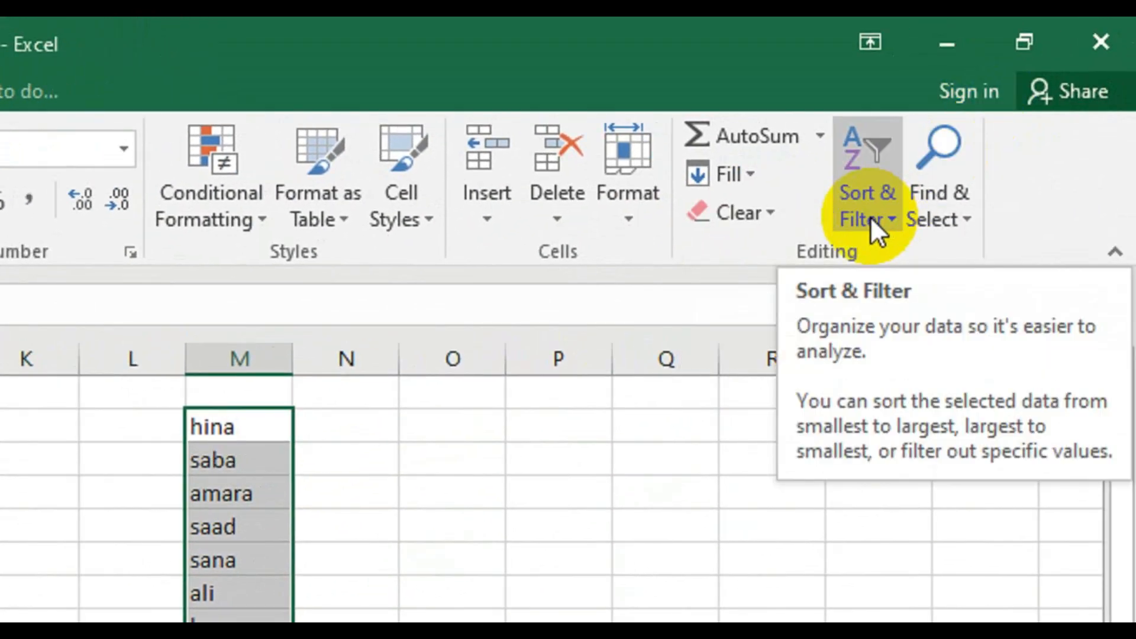
# Sort the selected list of names in column M from A to Z and re-sort it from Z to A
pyautogui.click(871, 215)
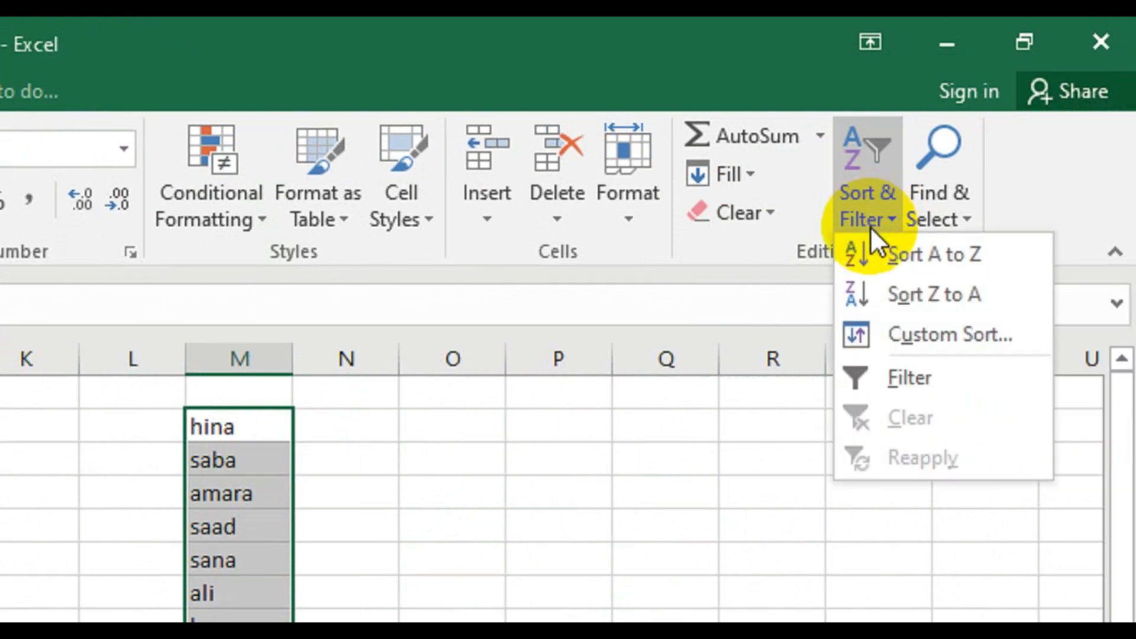
pyautogui.click(881, 251)
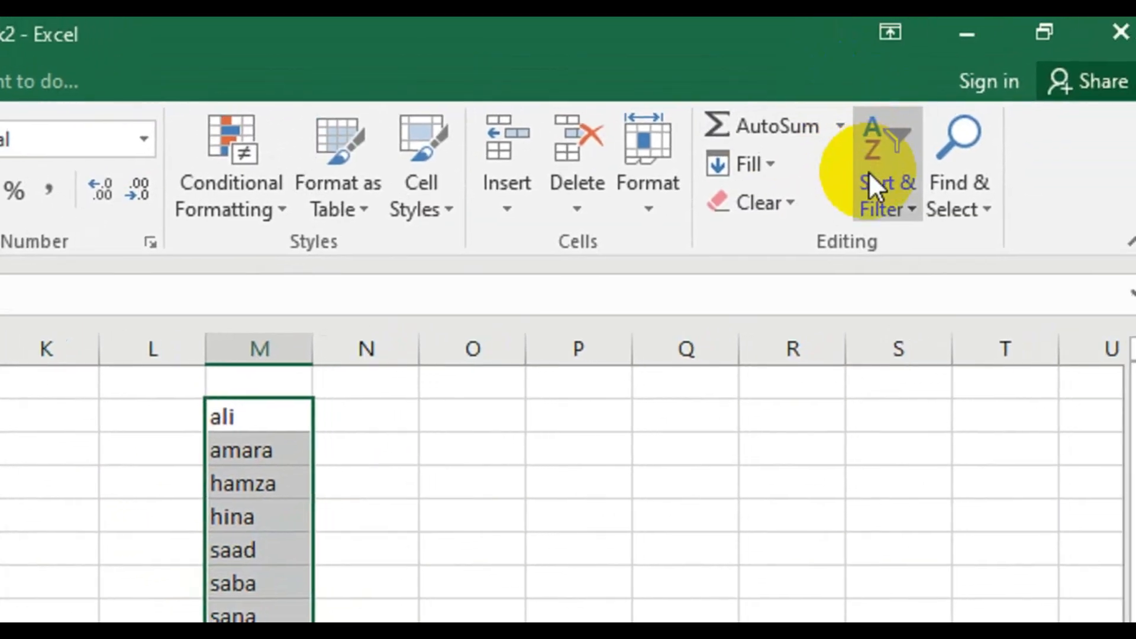
pyautogui.click(935, 52)
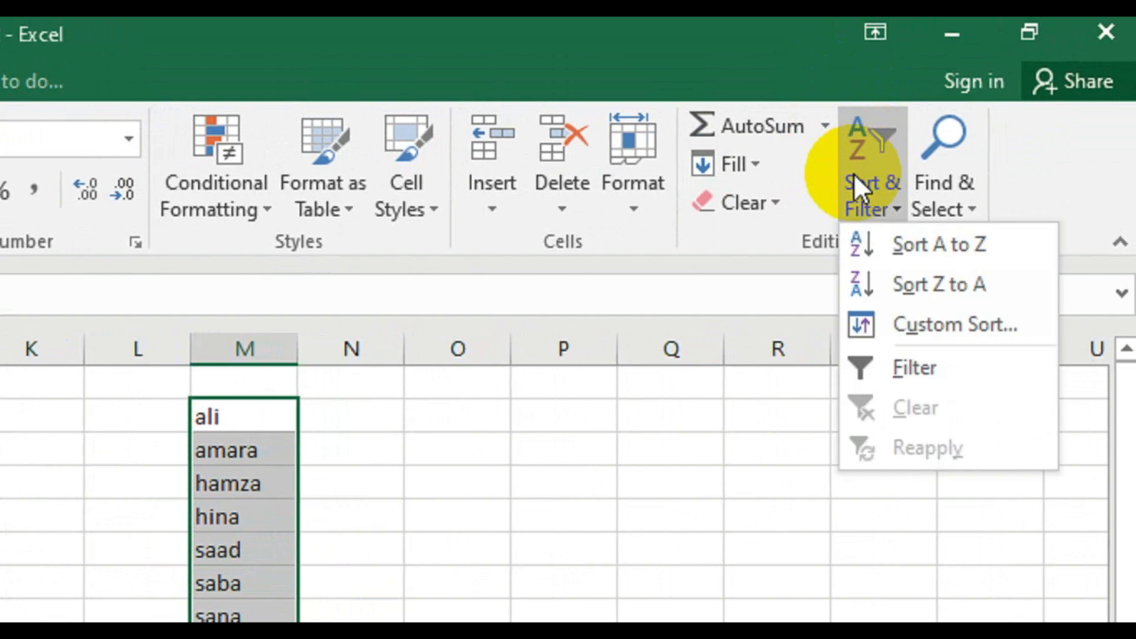
pyautogui.click(934, 275)
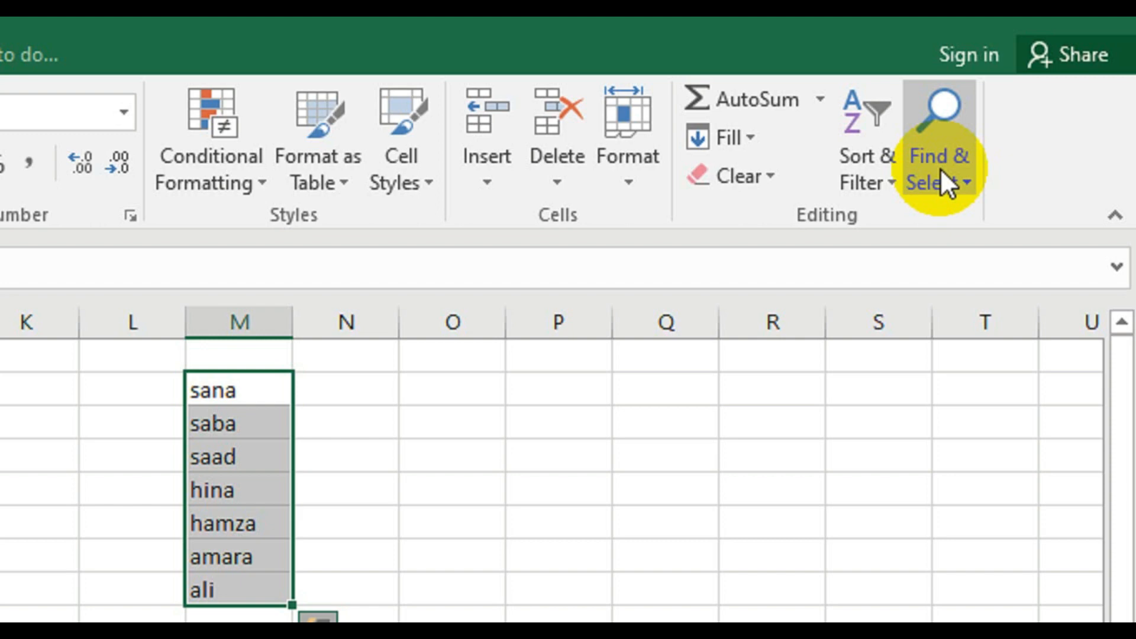
# Find the second name of the column M list with the Find tool
pyautogui.click(940, 168)
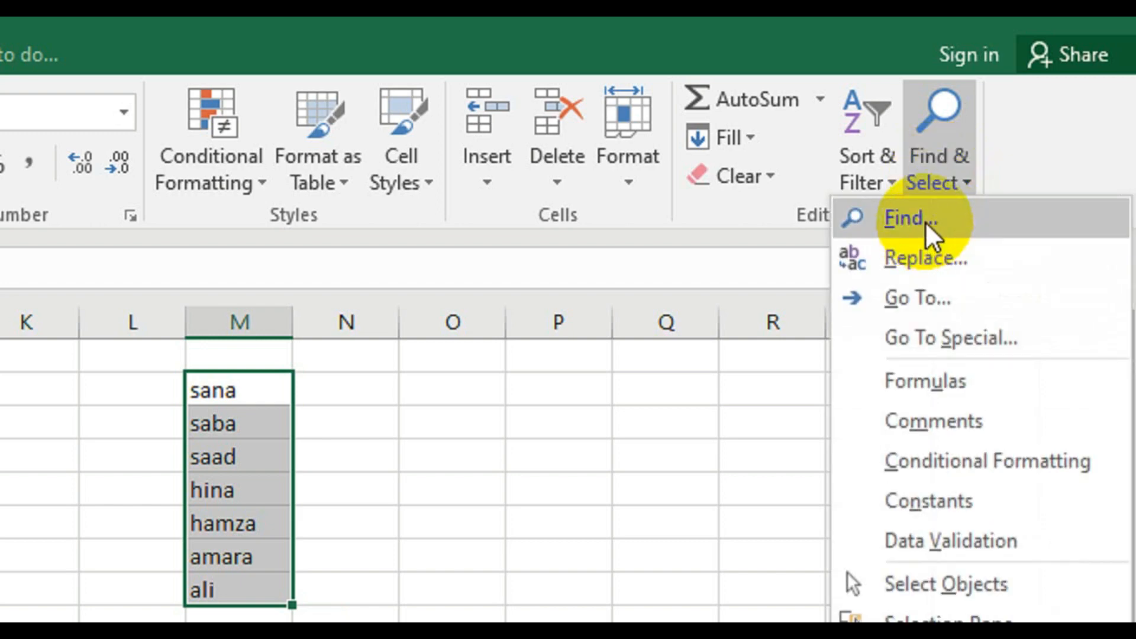
pyautogui.click(926, 254)
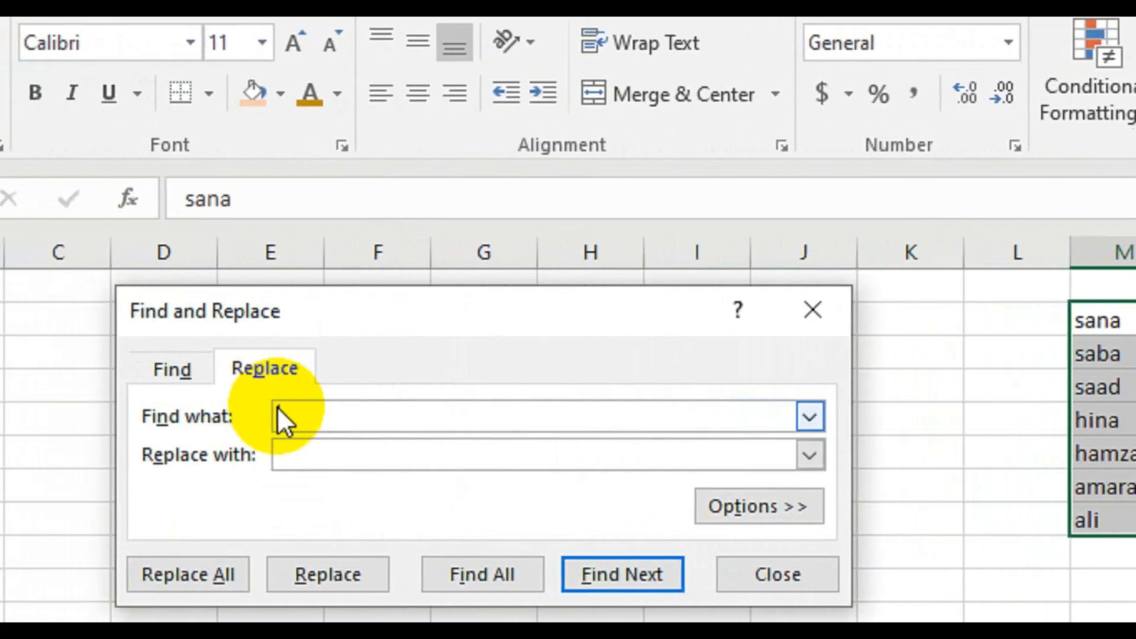
pyautogui.click(175, 368)
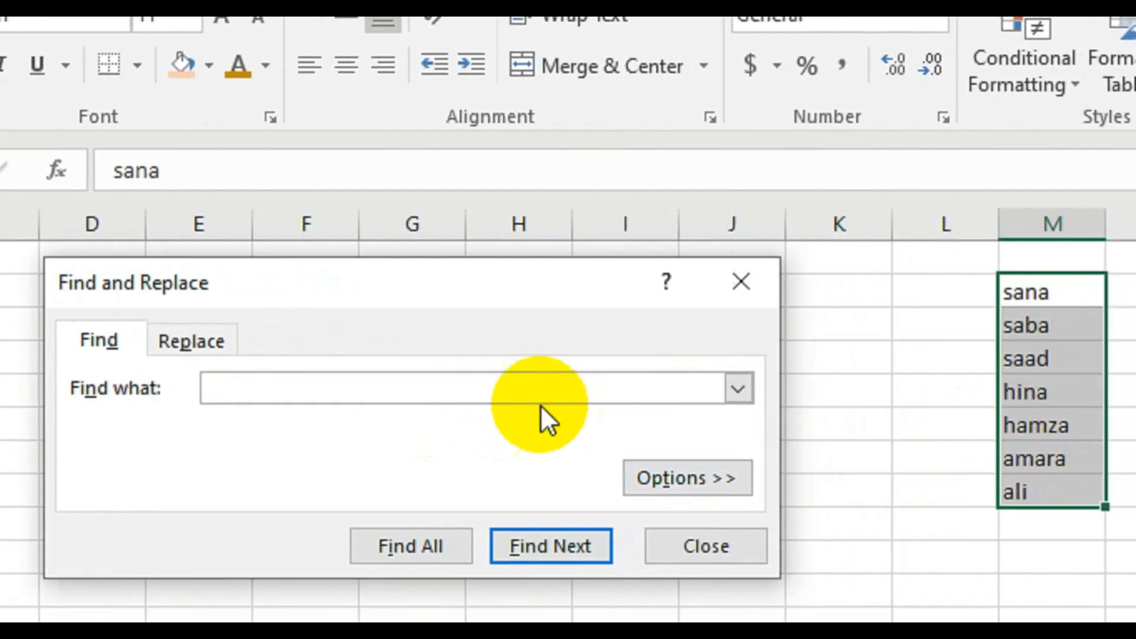
pyautogui.write('saba')
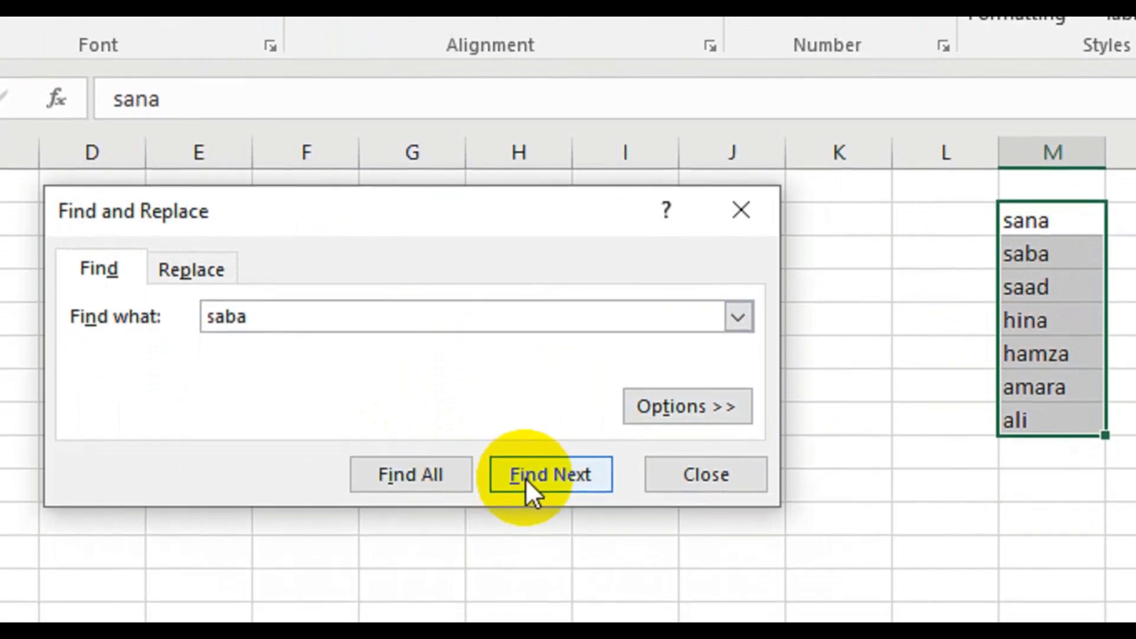
pyautogui.click(526, 478)
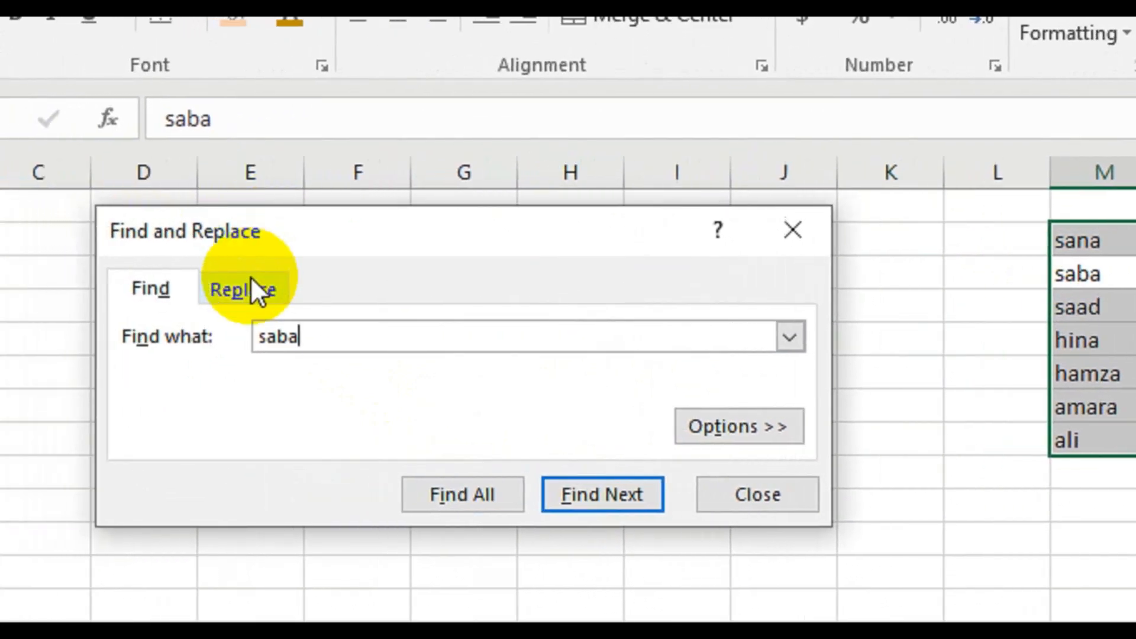
# Replace the found second name in the column M list with a different first name using Find and Replace
pyautogui.click(252, 278)
pyautogui.click(299, 373)
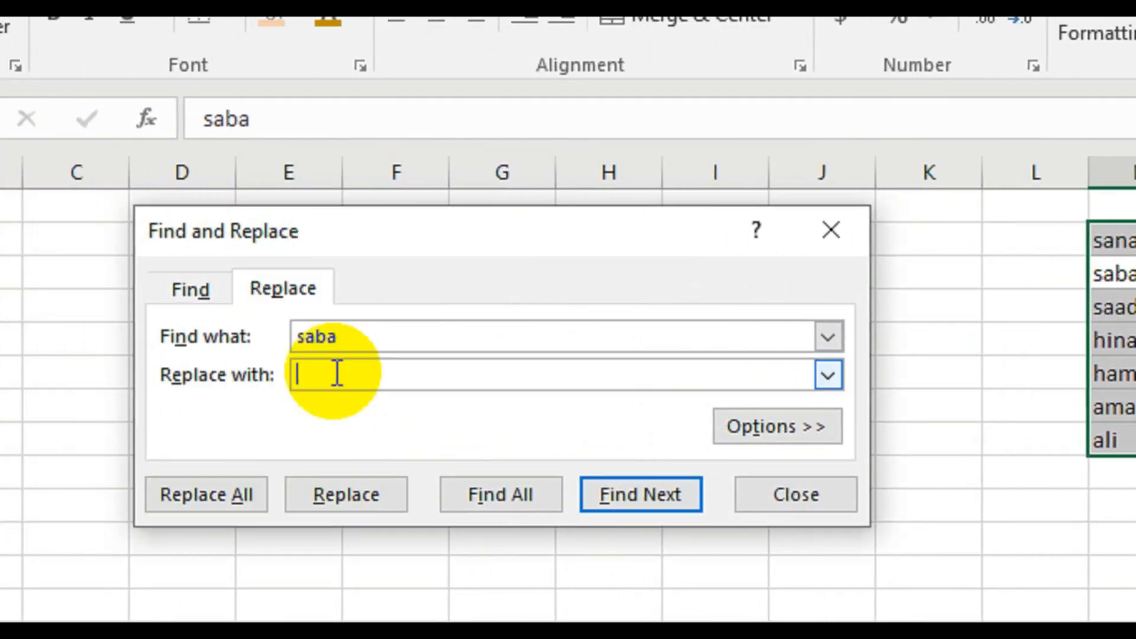
pyautogui.write('ikara')
pyautogui.press('BackSpace')
pyautogui.press('BackSpace')
pyautogui.press('BackSpace')
pyautogui.write('ram')
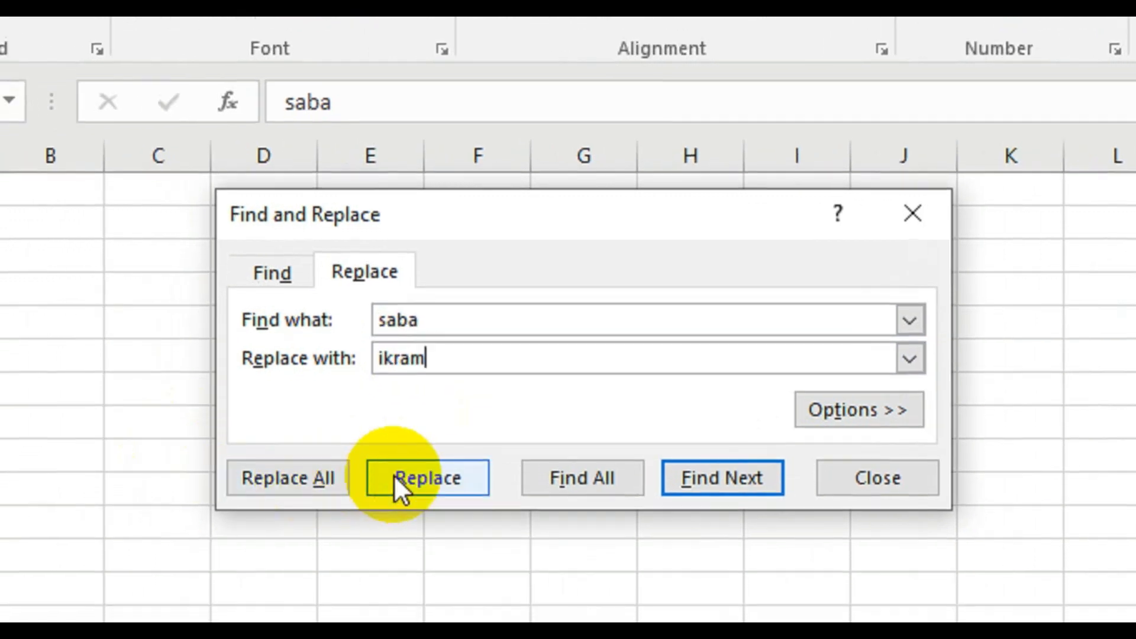
pyautogui.click(415, 466)
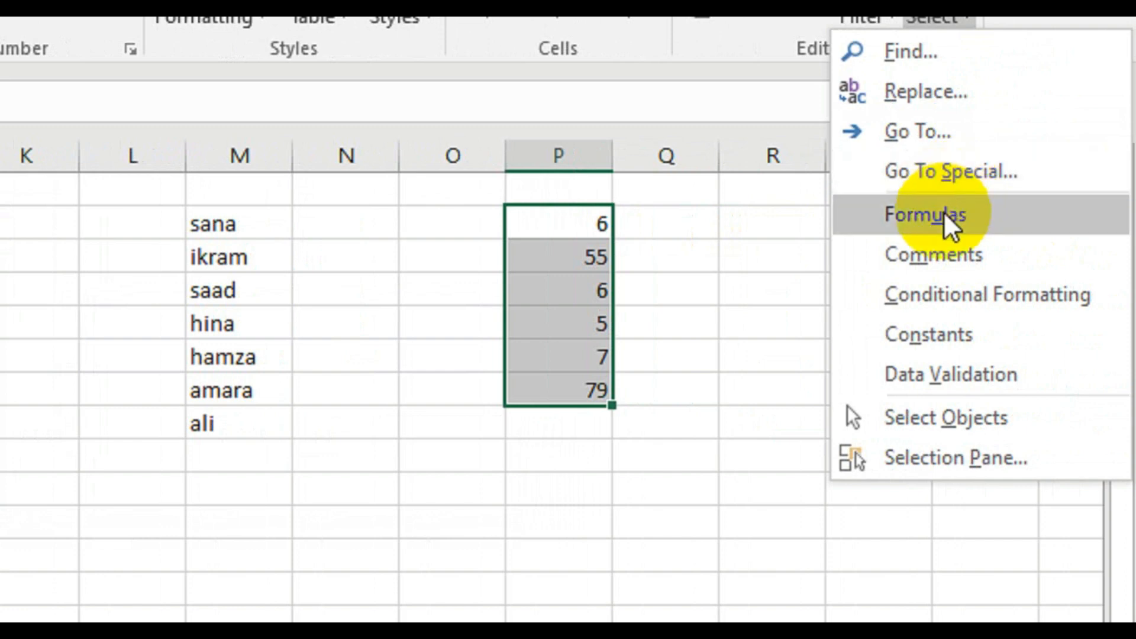
# Select only the formula cells within the numbers in column P and reopen the Find & Select options
pyautogui.click(944, 211)
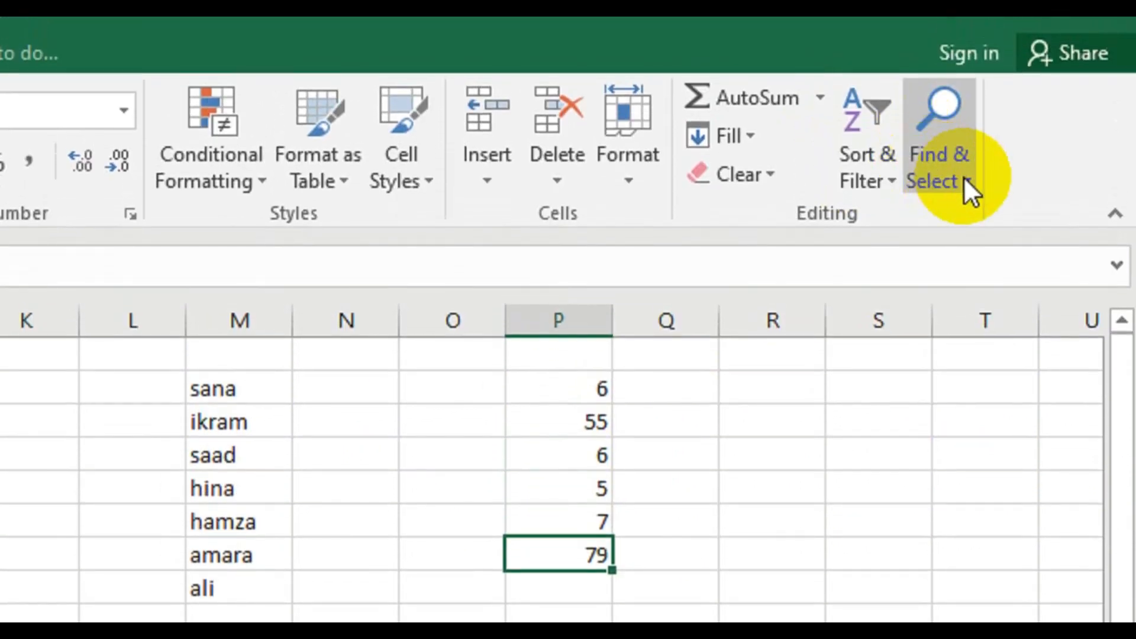
pyautogui.click(964, 177)
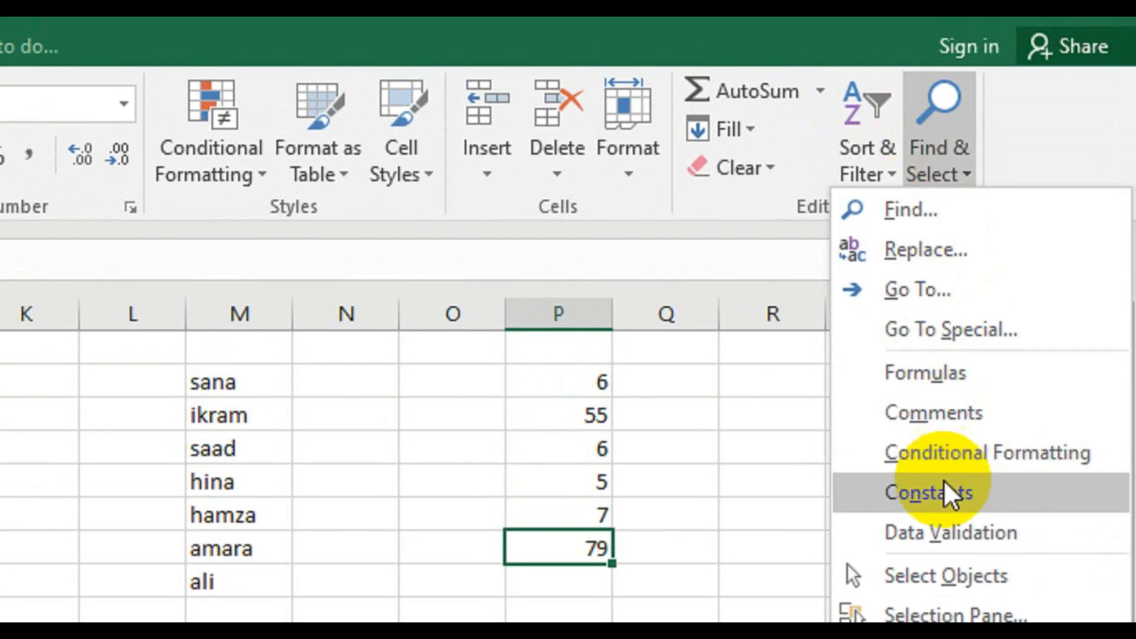